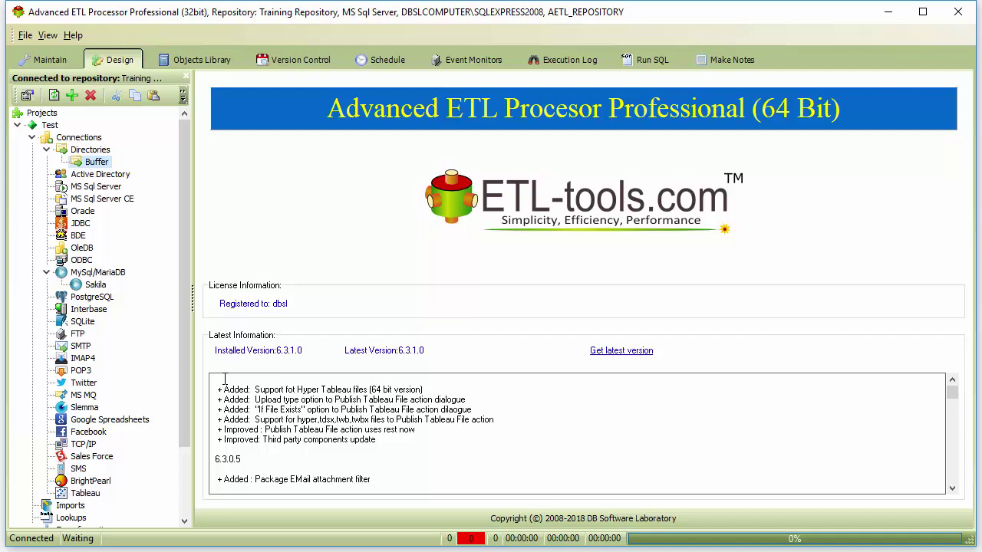
# Create a new transformation named Export in the Transformation Group.
pyautogui.moveTo(190, 407); pyautogui.dragTo(190, 496)
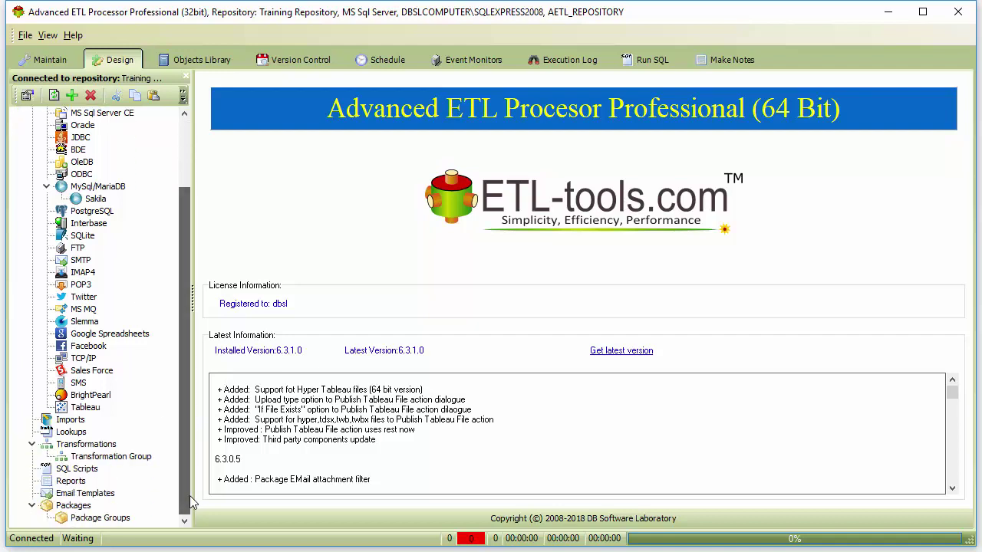
pyautogui.rightClick(122, 460)
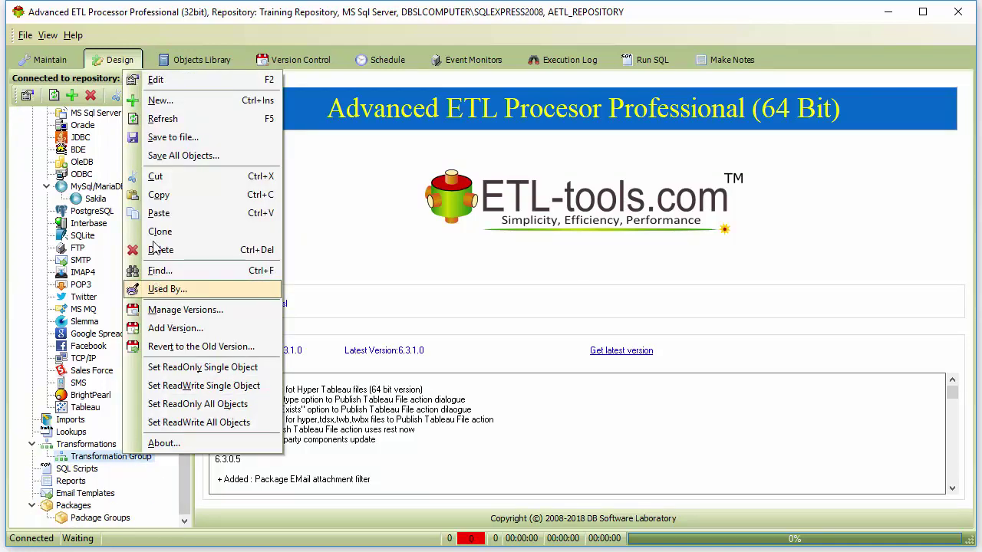
pyautogui.click(177, 107)
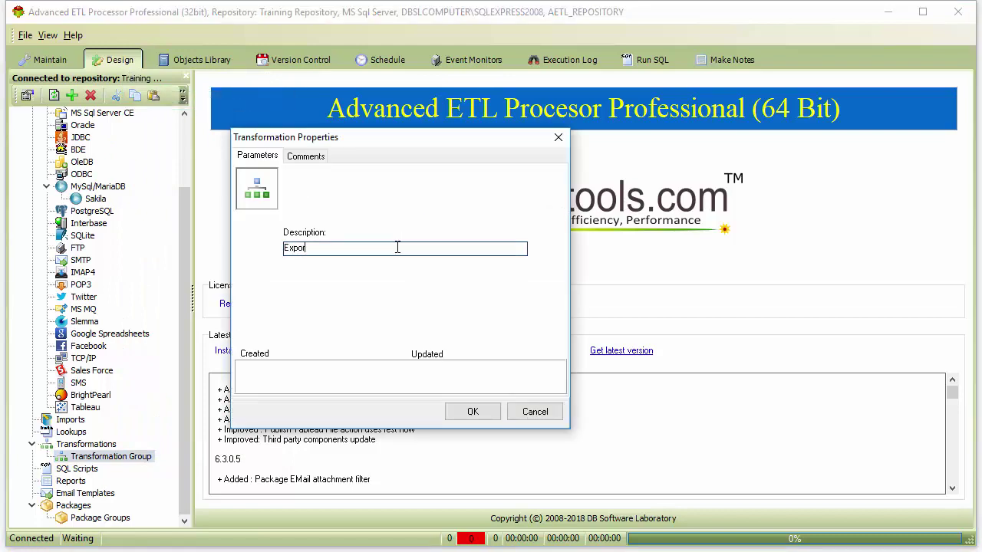
pyautogui.click(450, 410)
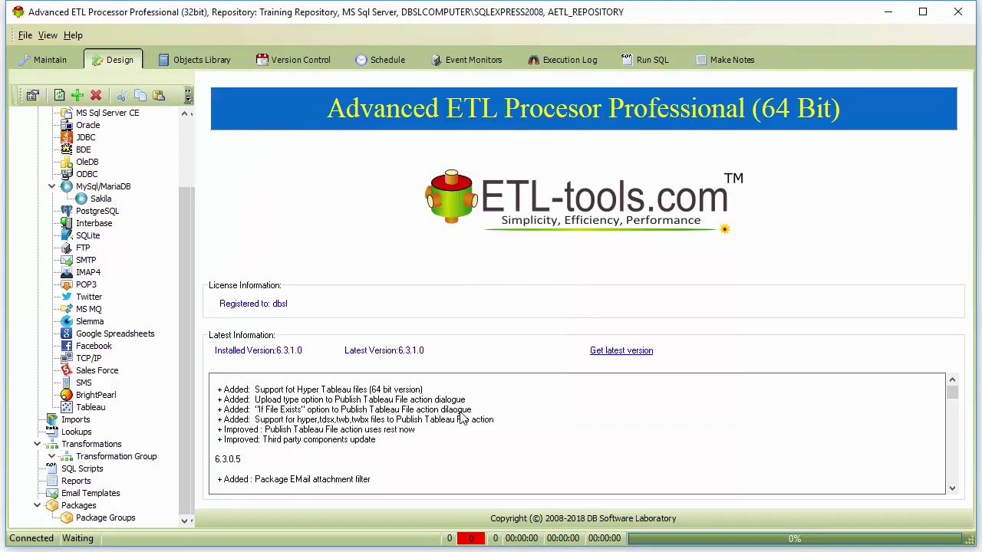
# Set the Reader's data source type to MySql/MariaDB and assign it the Sakila connection.
pyautogui.click(296, 157)
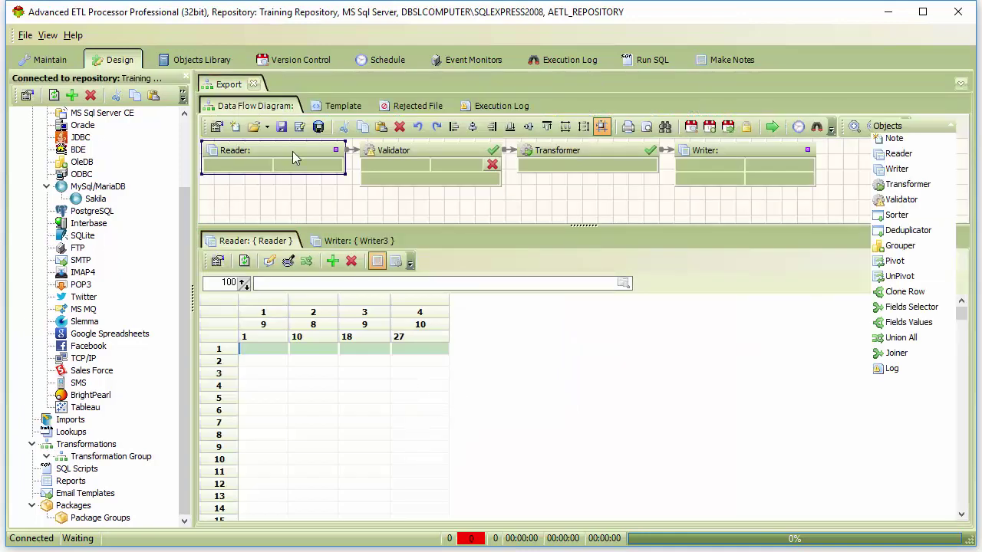
pyautogui.doubleClick(296, 157)
pyautogui.click(406, 176)
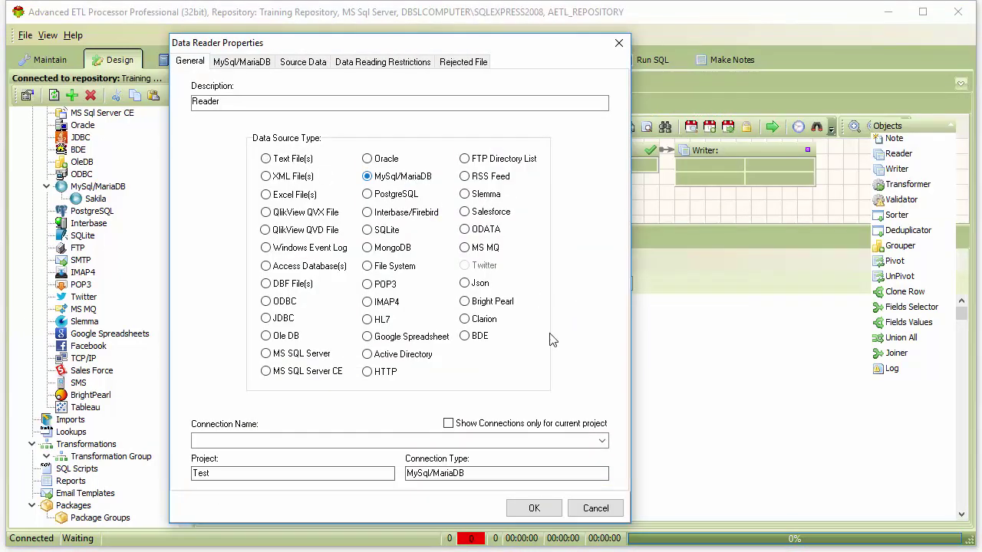
pyautogui.click(602, 442)
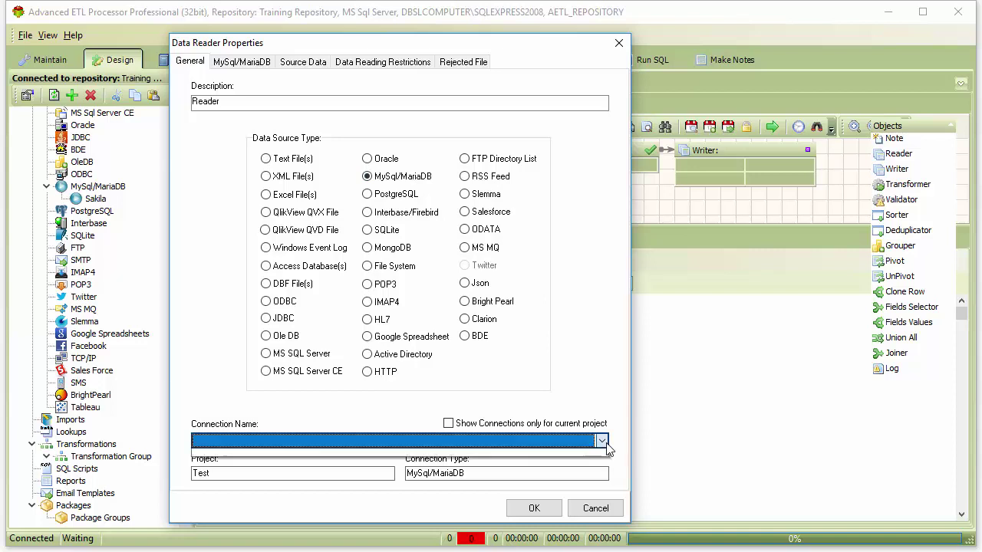
pyautogui.click(253, 458)
pyautogui.click(242, 62)
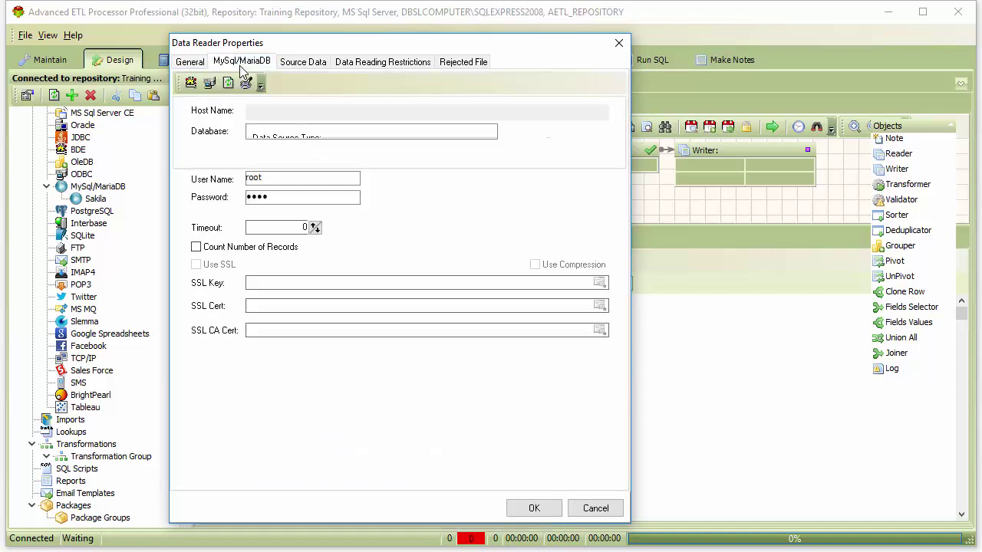
# Load the database's table list, add the customer table as the Reader's source table, and apply the reader properties.
pyautogui.click(307, 62)
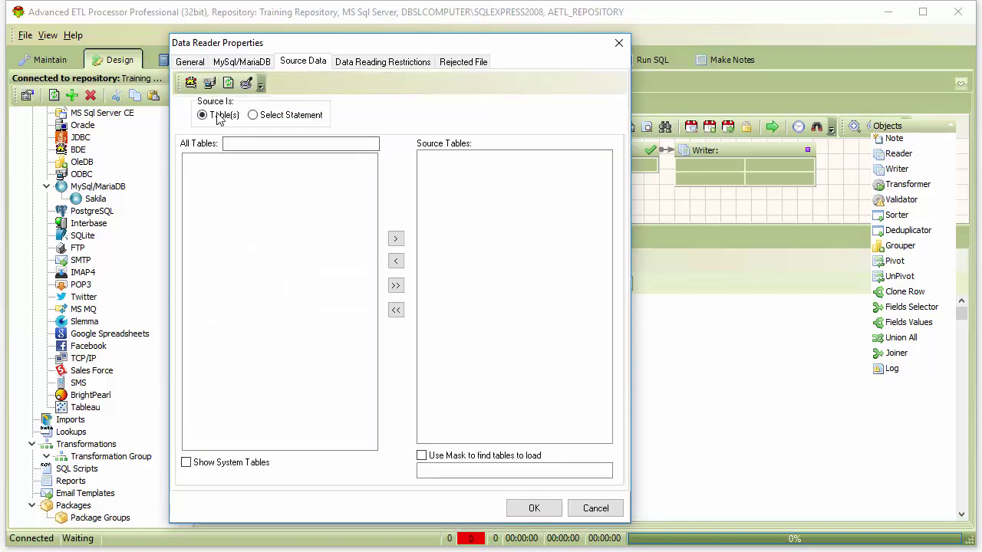
pyautogui.click(228, 83)
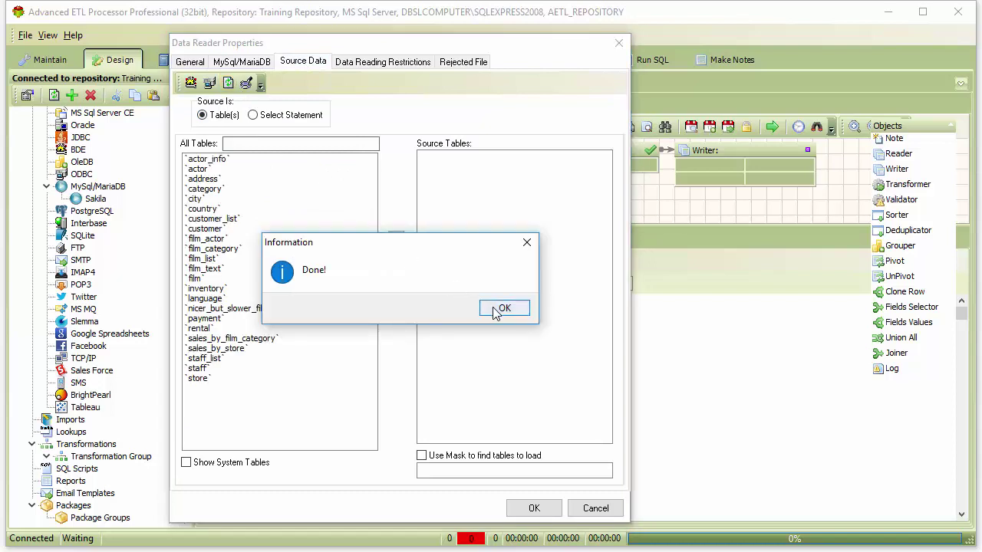
pyautogui.click(502, 309)
pyautogui.doubleClick(216, 229)
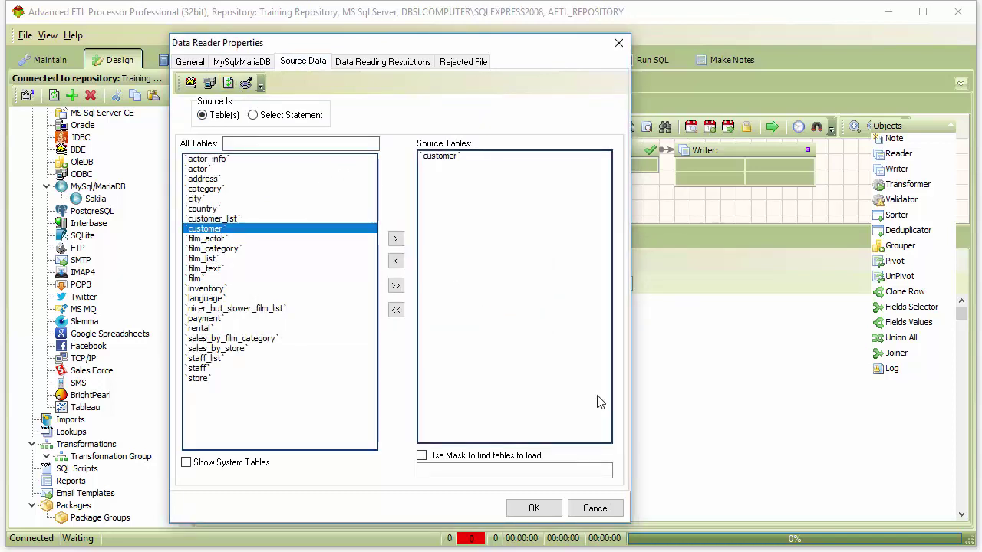
pyautogui.click(549, 509)
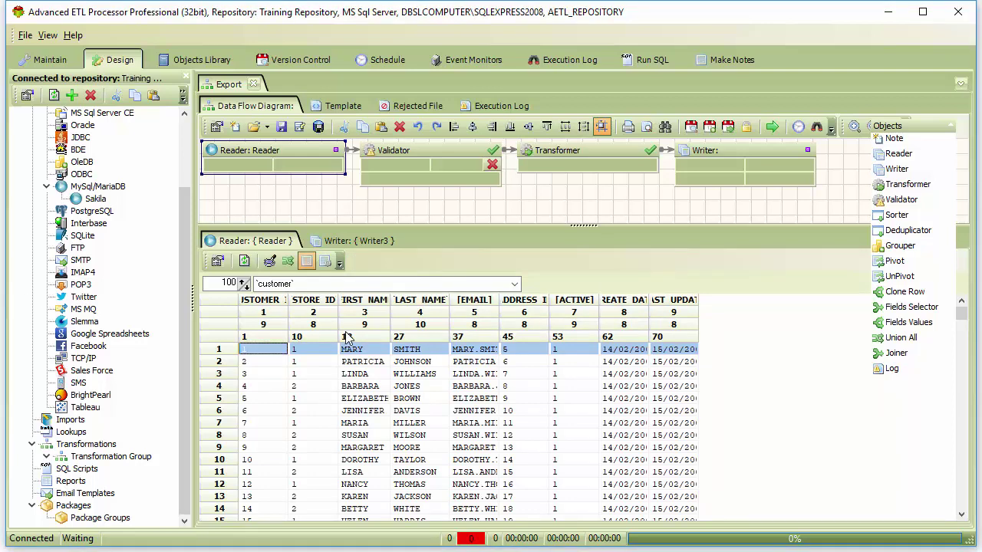
# Auto-format the Reader's data preview grid so the columns fit their contents.
pyautogui.rightClick(453, 349)
pyautogui.click(526, 414)
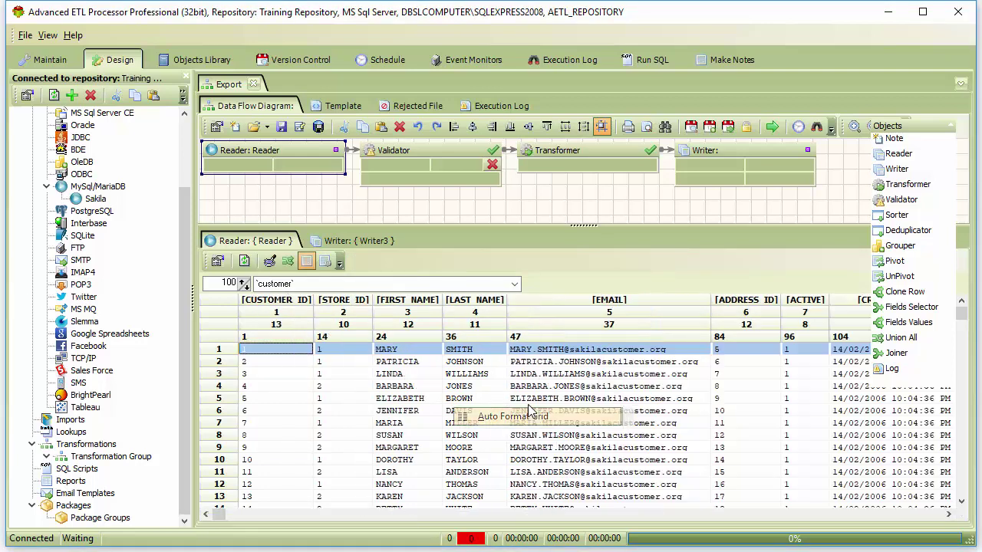
pyautogui.click(528, 387)
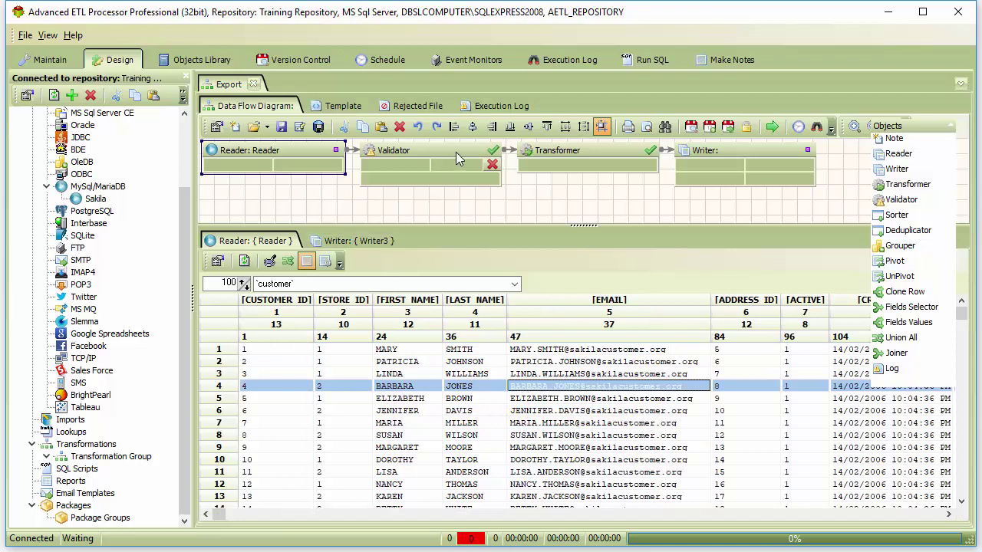
# Replace the Validator with a direct Reader-to-Transformer link and move the Transformer and Writer closer to the Reader.
pyautogui.click(456, 153)
pyautogui.press('Delete')
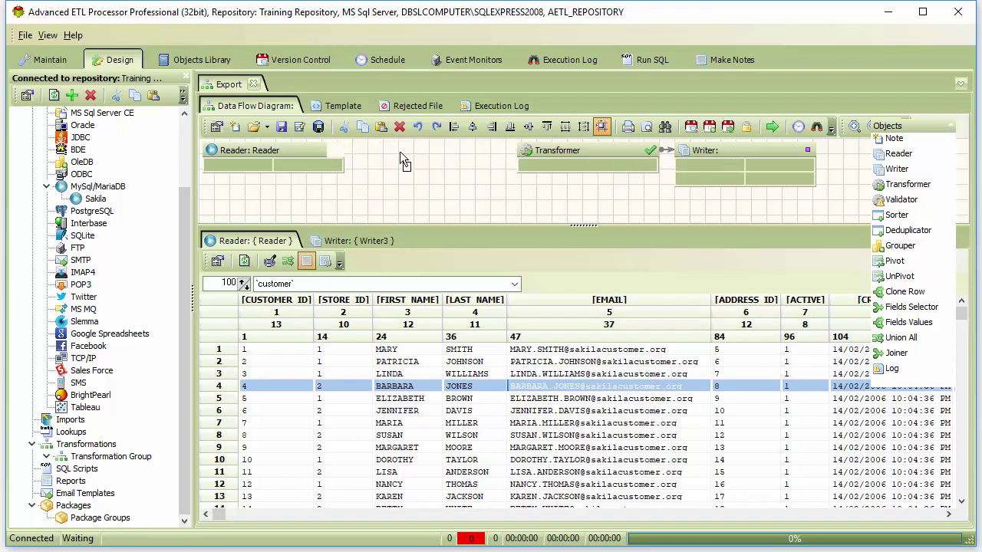
pyautogui.moveTo(547, 154); pyautogui.dragTo(448, 164)
pyautogui.moveTo(727, 168); pyautogui.dragTo(614, 163)
# Assign the Buffer connection to the Writer and set its target text file to C:\DEMO\Buffer\customer.csv.
pyautogui.doubleClick(610, 154)
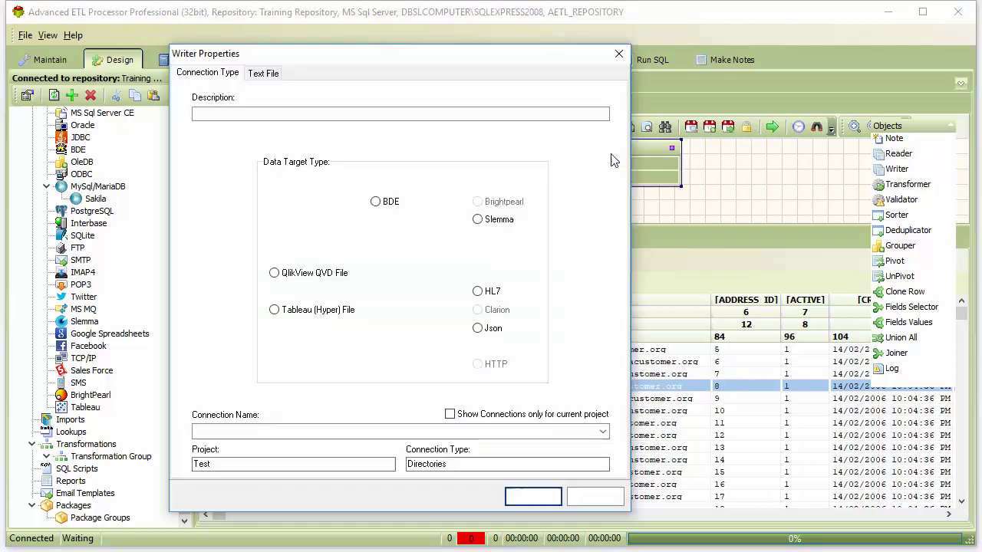
pyautogui.click(603, 433)
pyautogui.click(307, 447)
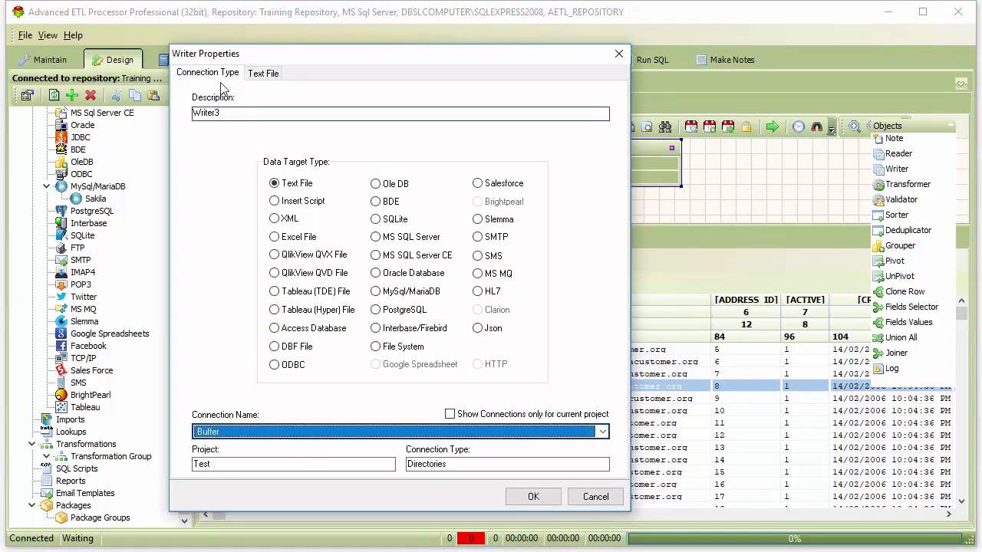
pyautogui.click(262, 74)
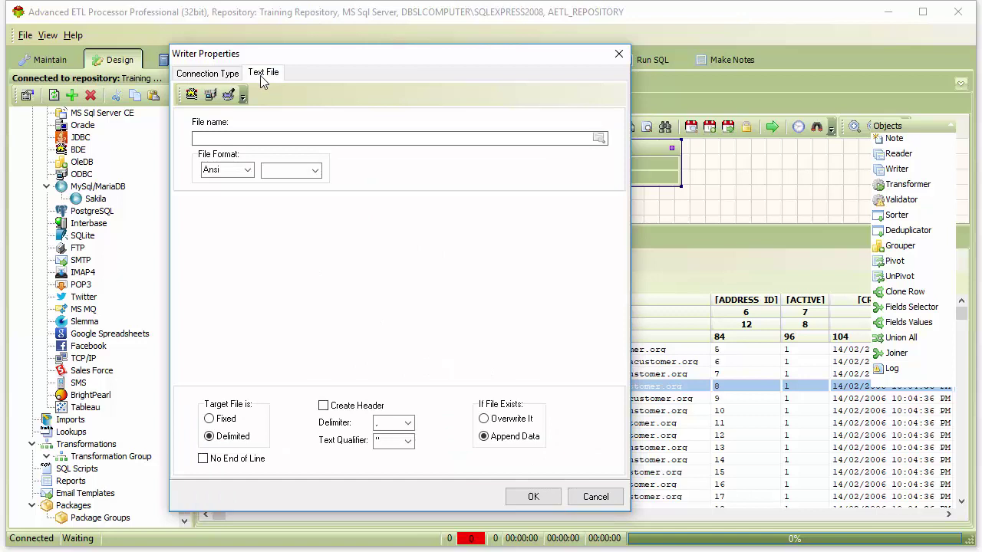
pyautogui.click(598, 138)
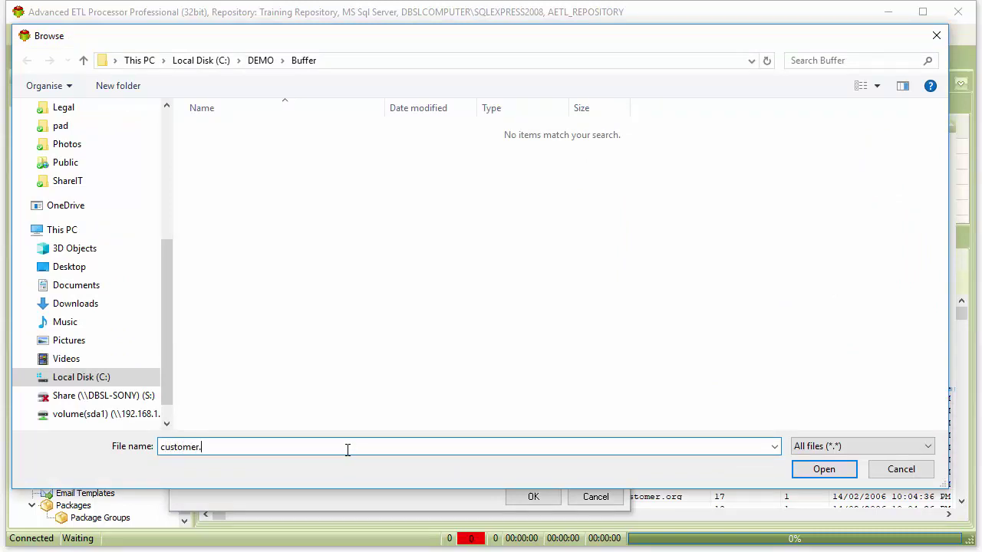
pyautogui.click(822, 471)
# Enable header creation and overwriting of an existing file for the Writer's text file, and apply the properties.
pyautogui.click(349, 407)
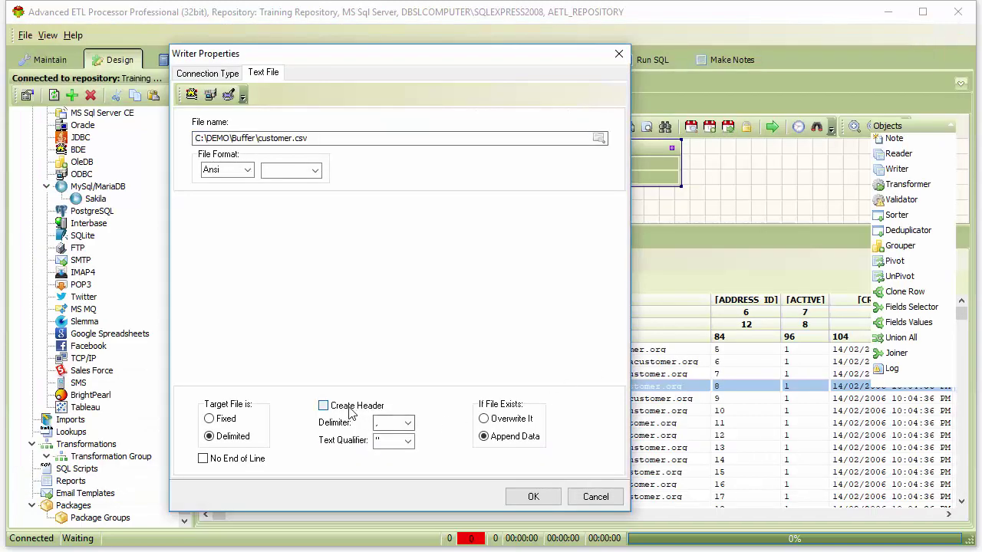
pyautogui.click(497, 421)
pyautogui.click(316, 176)
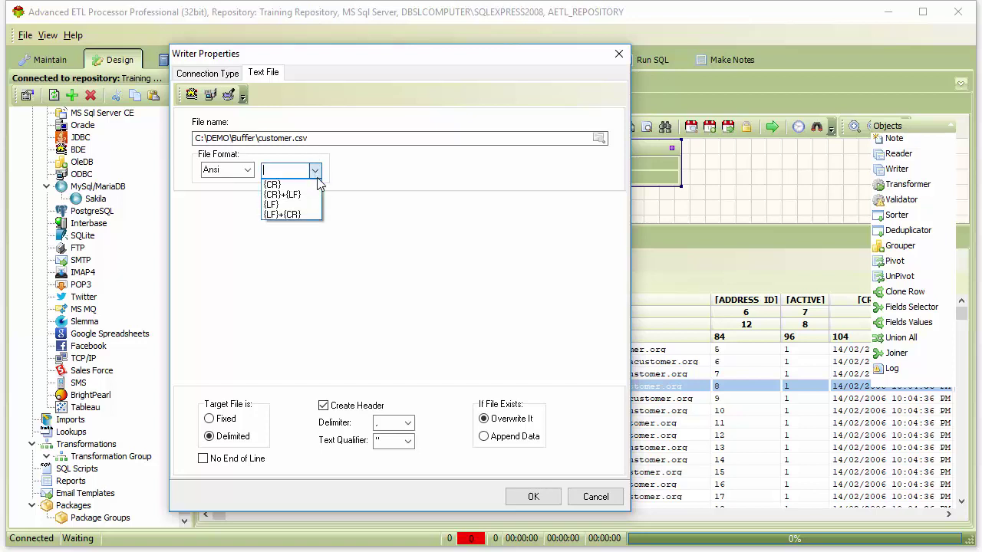
pyautogui.click(461, 194)
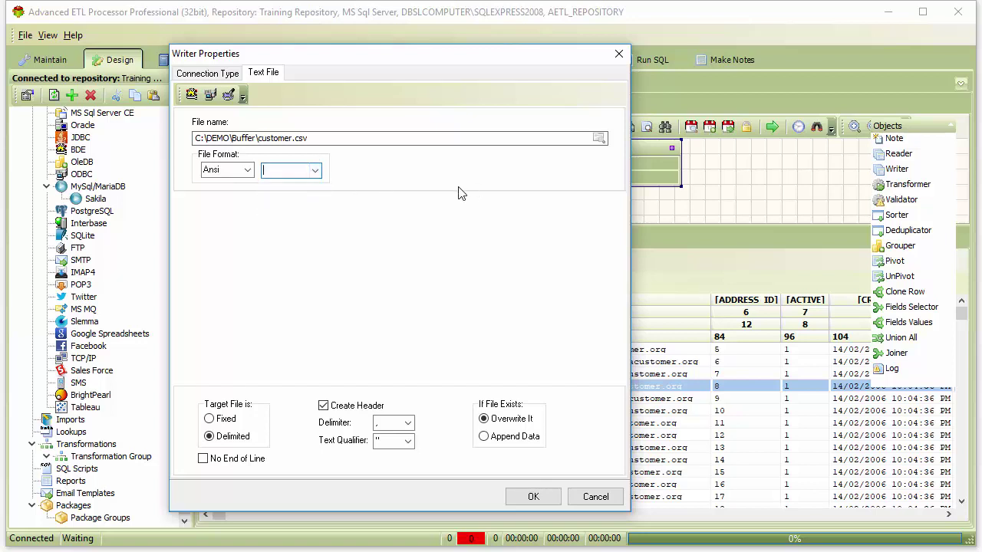
pyautogui.click(556, 497)
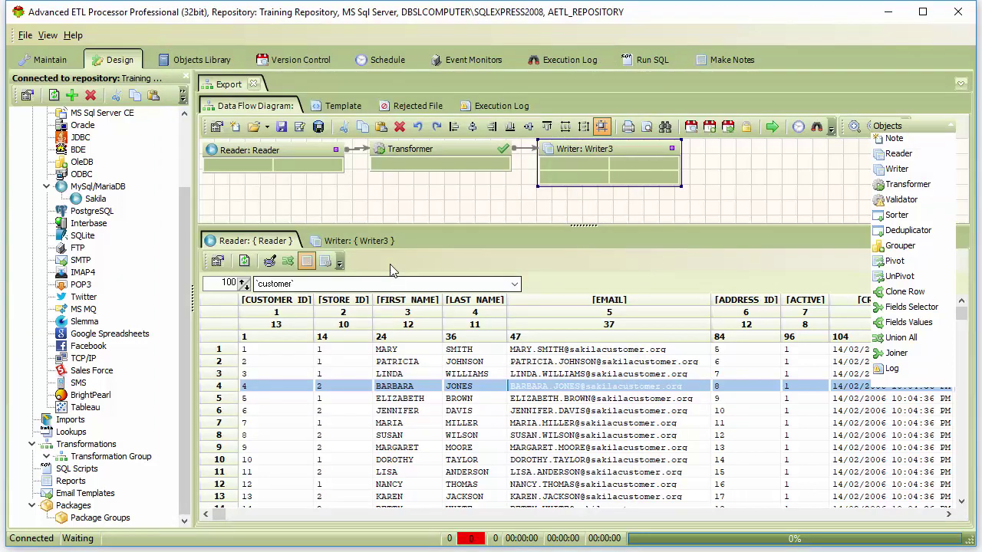
# Copy the Reader's fields to Writer3, and auto-map the Transformer's source fields to the target fields by field position.
pyautogui.click(333, 262)
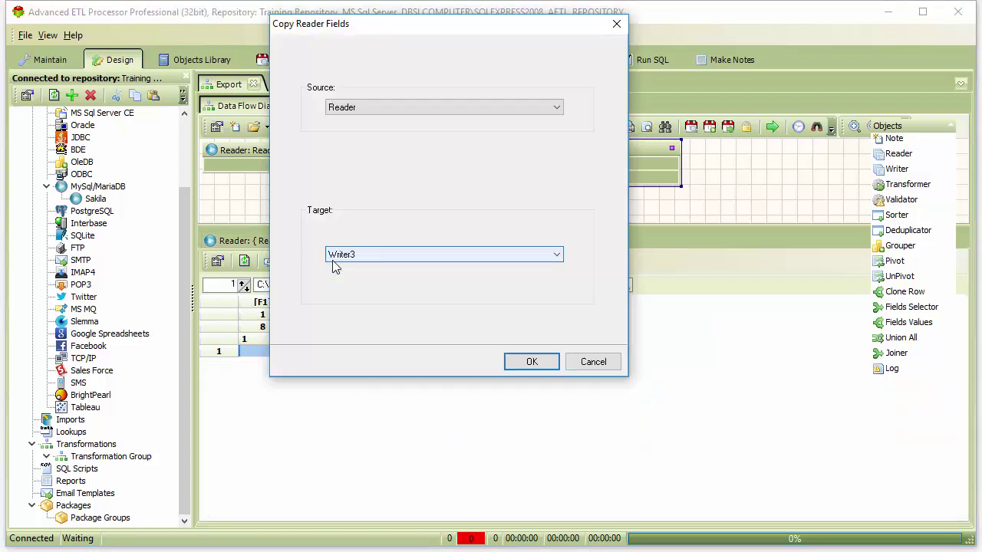
pyautogui.click(526, 365)
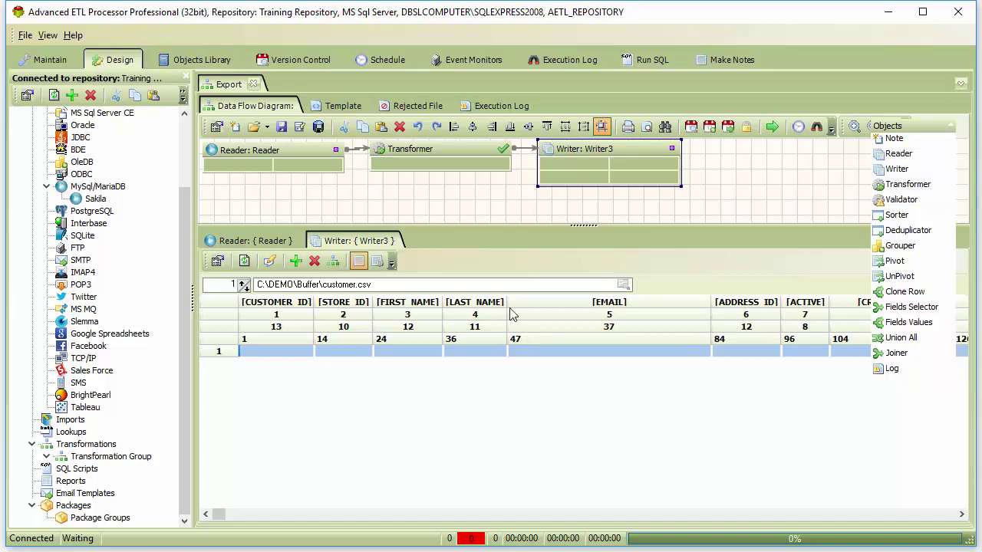
pyautogui.doubleClick(463, 150)
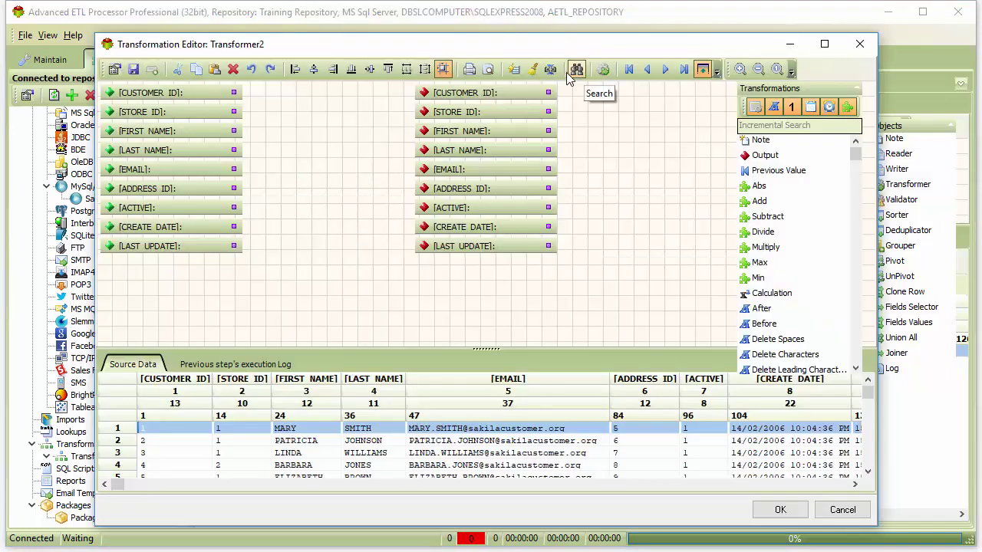
pyautogui.click(514, 70)
pyautogui.click(604, 265)
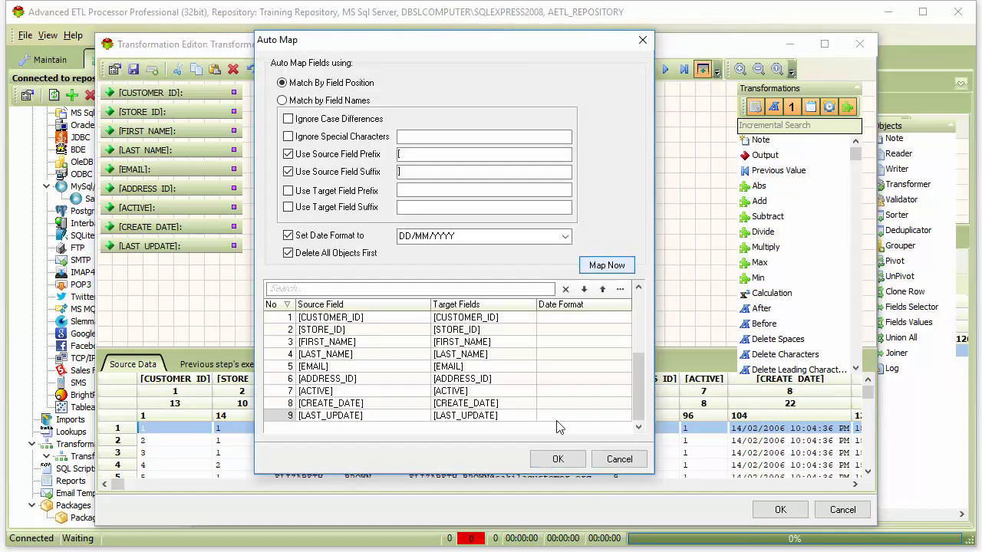
pyautogui.click(559, 459)
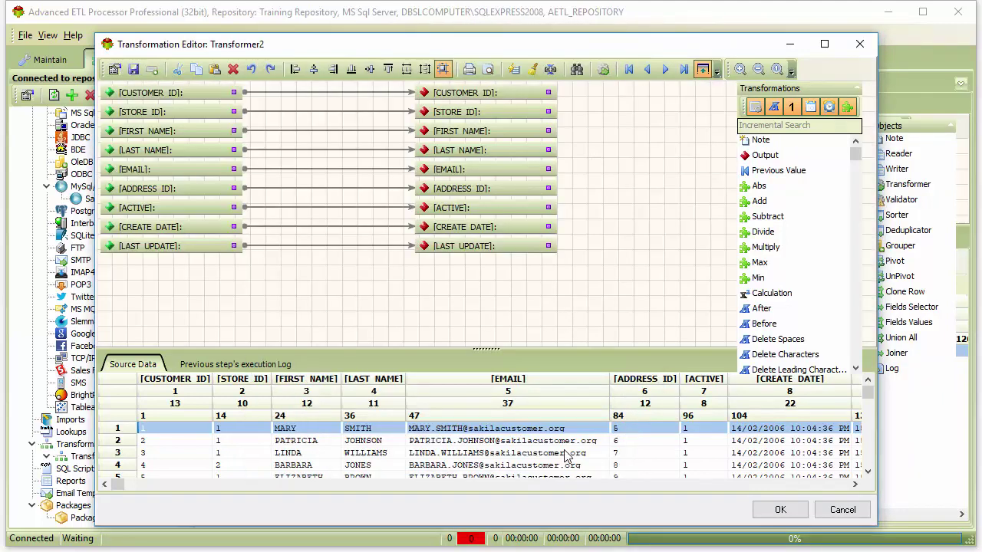
pyautogui.click(785, 514)
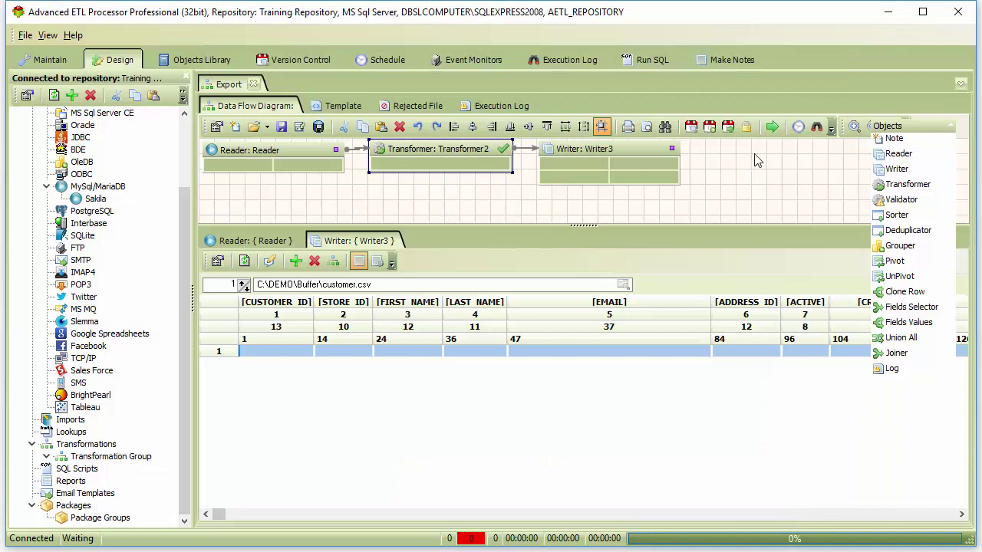
# Run the Export transformation and refresh the Writer's preview to check the exported customer.csv data.
pyautogui.click(773, 127)
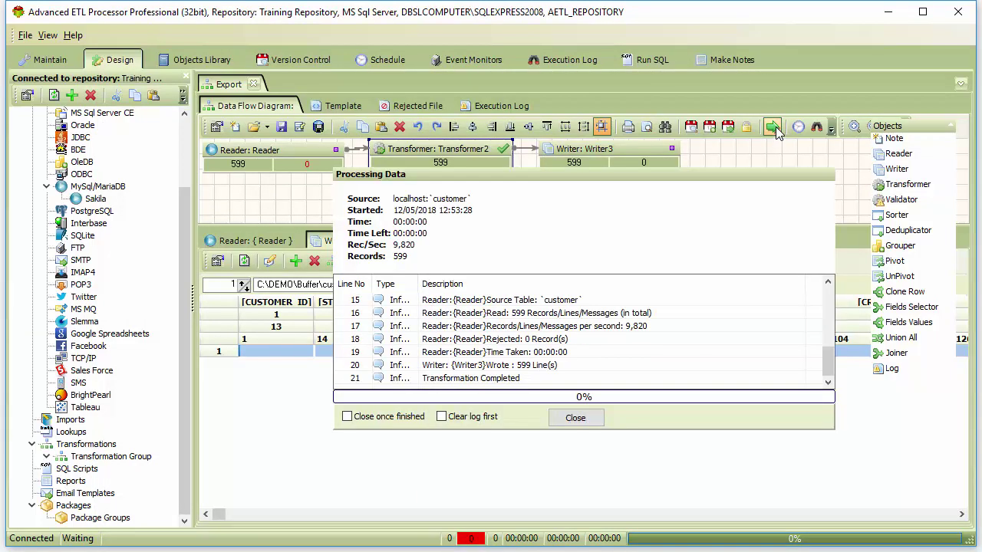
pyautogui.click(576, 418)
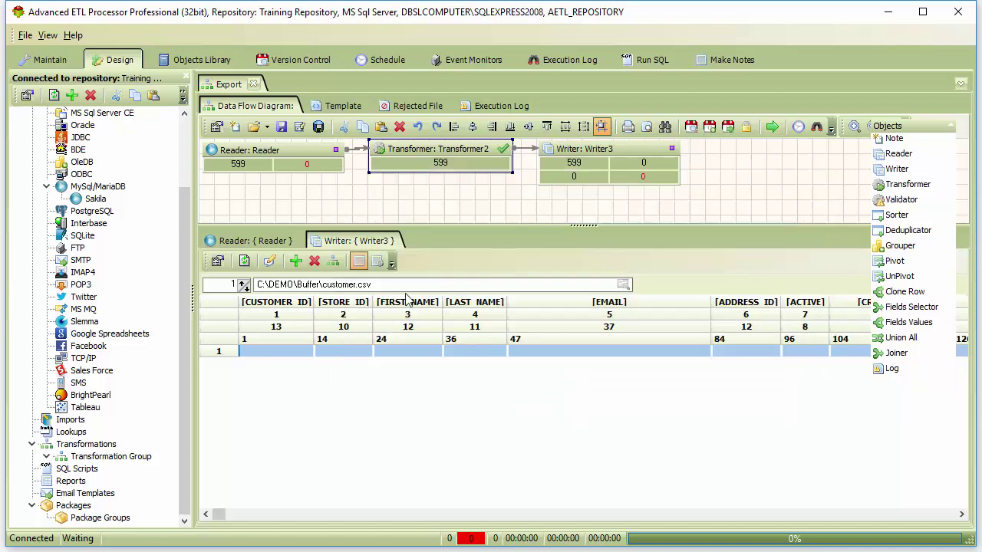
pyautogui.click(243, 261)
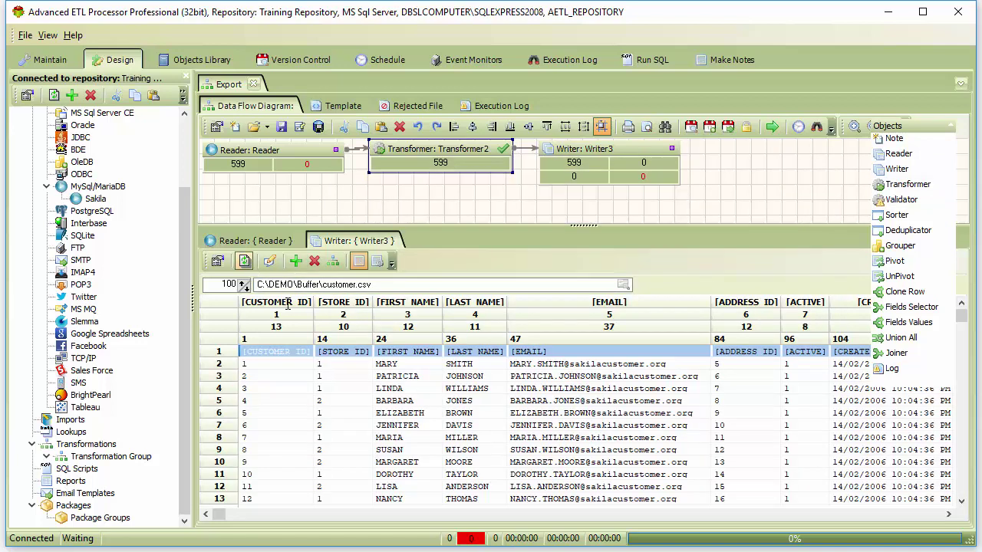
pyautogui.click(405, 414)
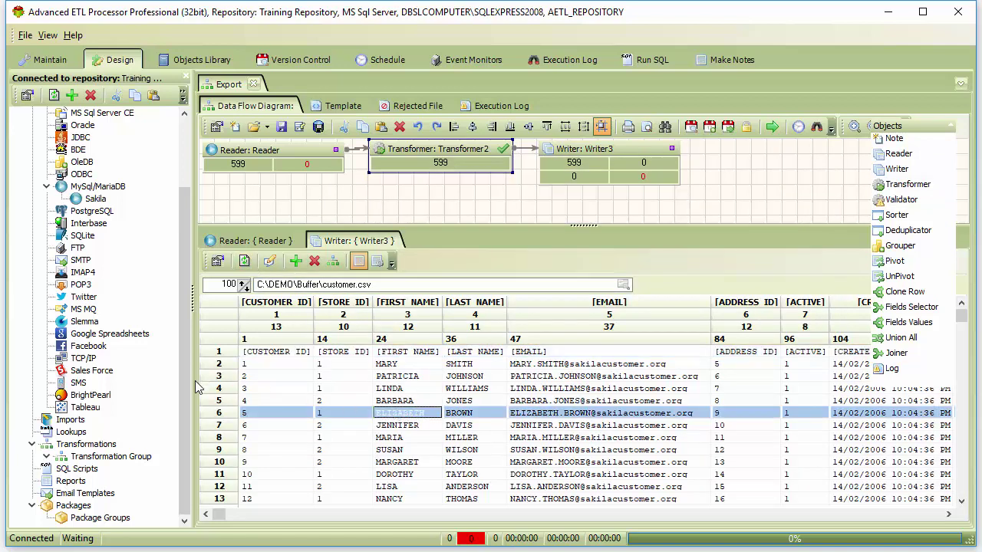
# Create a new package named Package under Package Groups.
pyautogui.click(101, 519)
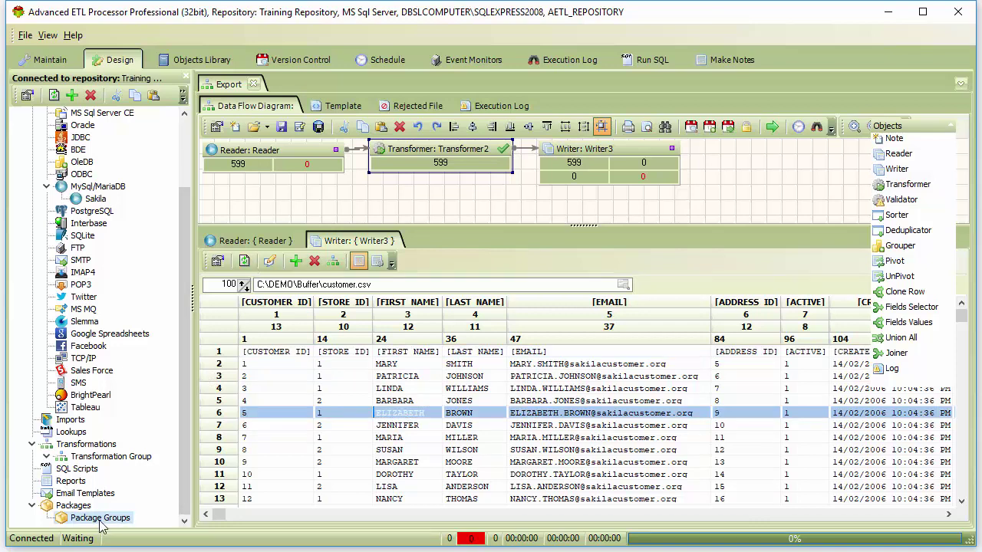
pyautogui.rightClick(101, 519)
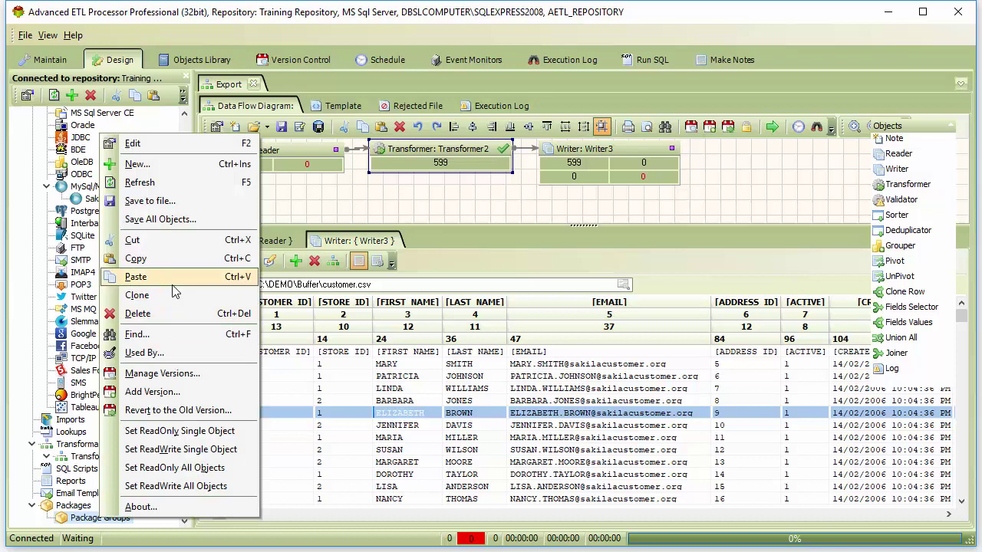
pyautogui.click(137, 164)
pyautogui.click(322, 249)
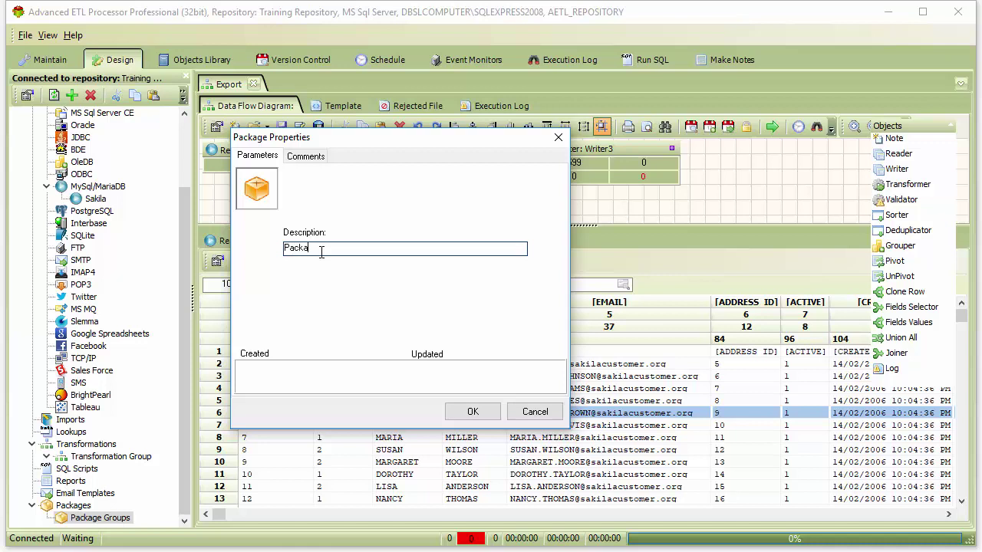
pyautogui.click(472, 412)
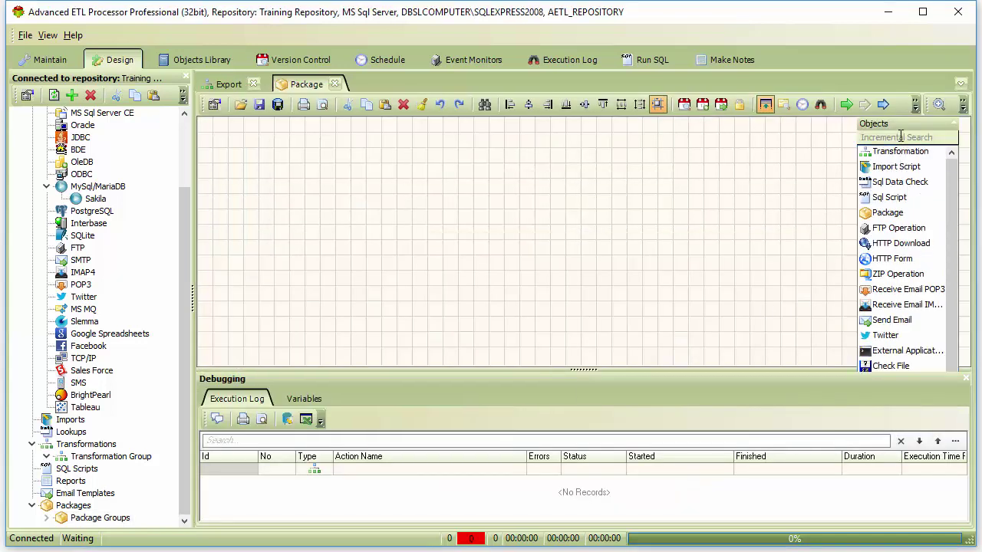
# Find the Export Data object and place it near the upper-left corner of the package diagram.
pyautogui.click(901, 136)
pyautogui.write('ex')
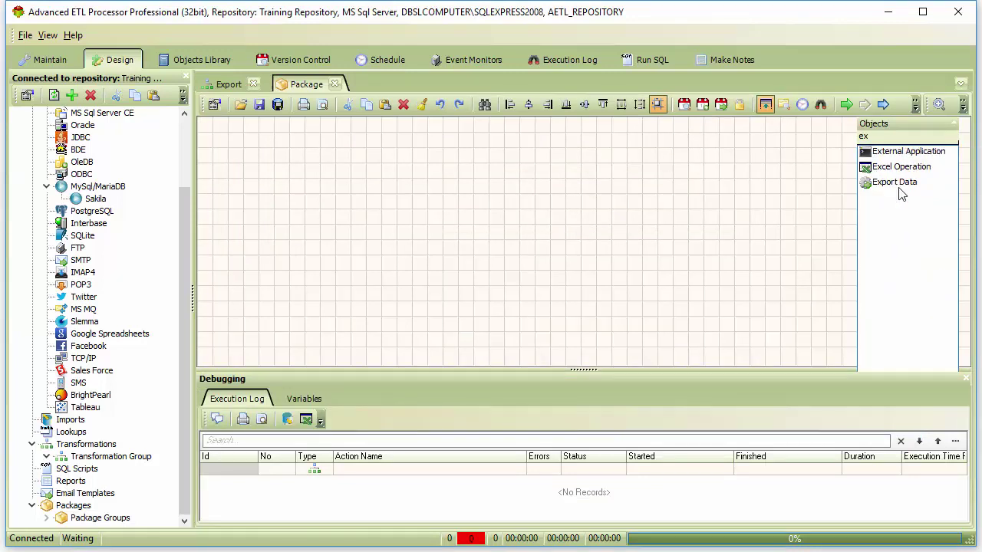
pyautogui.moveTo(902, 193); pyautogui.dragTo(264, 161)
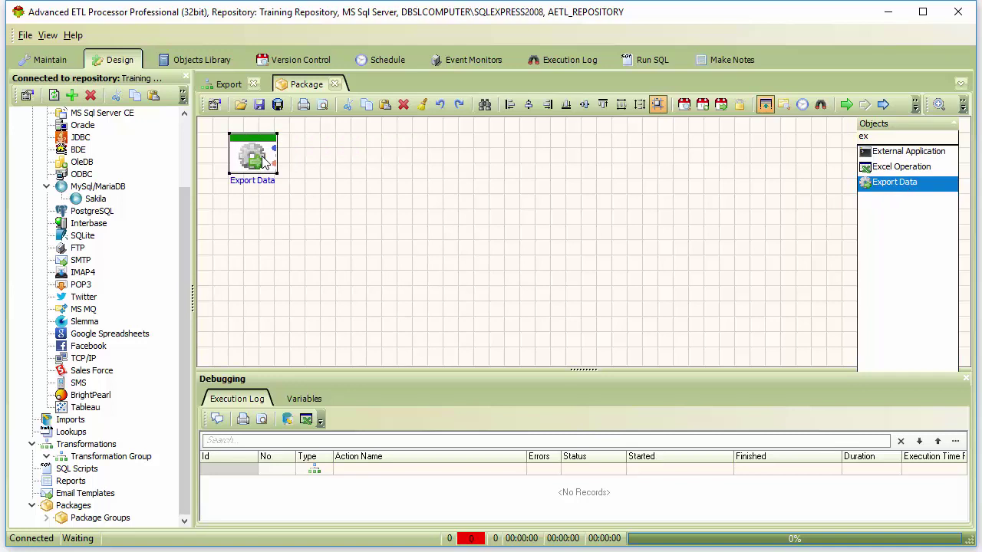
# Set the Export Data object's data source type to My Sql and its connection to Sakila.
pyautogui.doubleClick(264, 161)
pyautogui.click(276, 84)
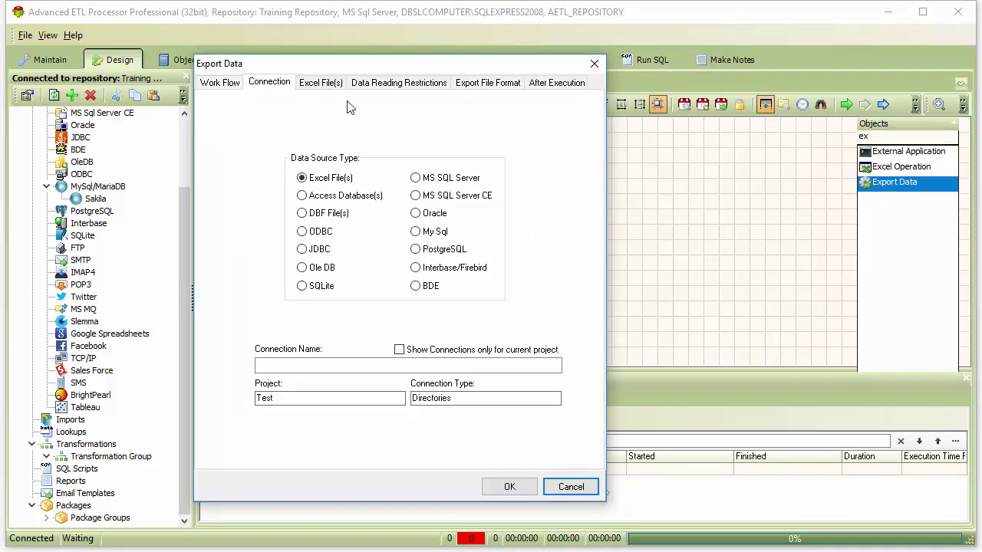
pyautogui.click(557, 366)
pyautogui.click(435, 232)
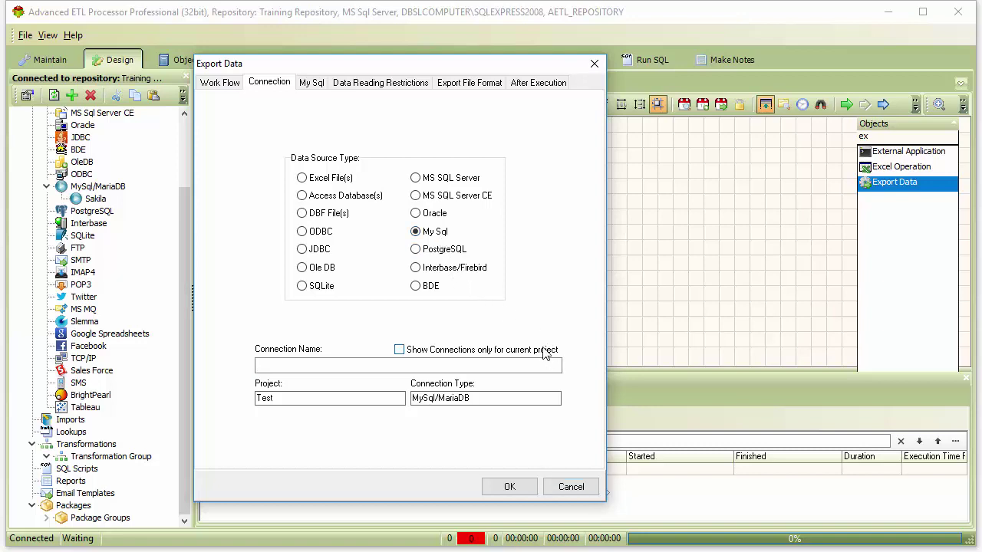
pyautogui.click(558, 368)
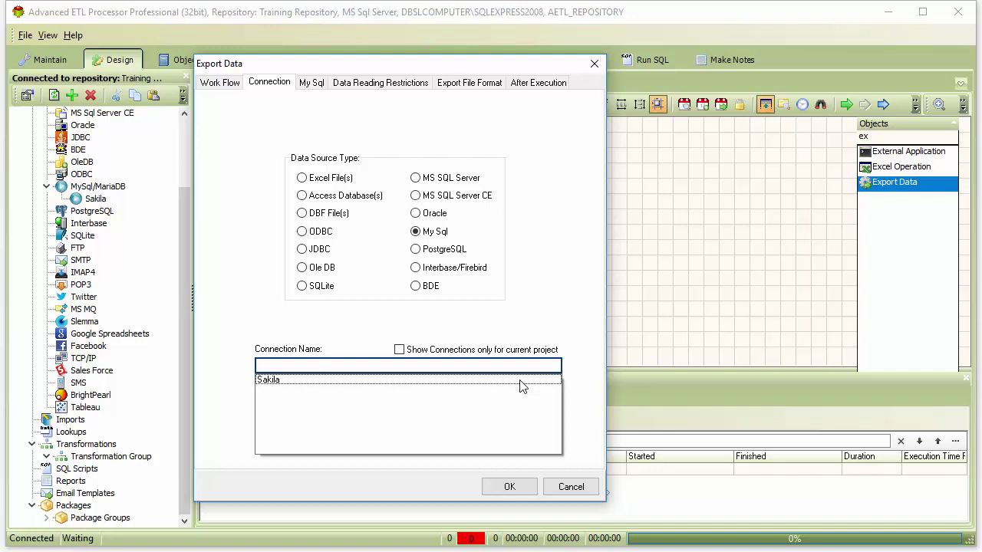
pyautogui.click(521, 381)
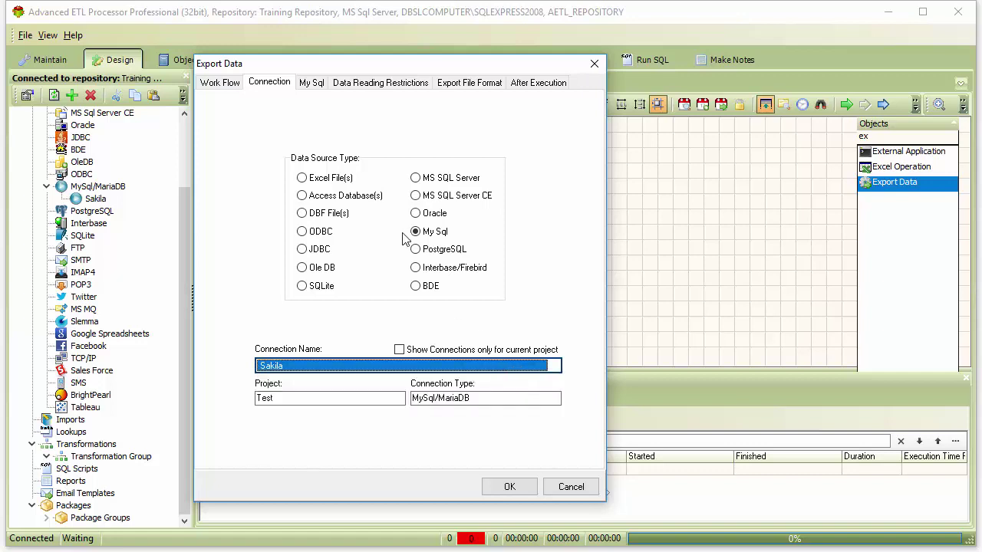
# Enable finding source tables by the mask * for the MySQL source and refresh the table list.
pyautogui.click(312, 82)
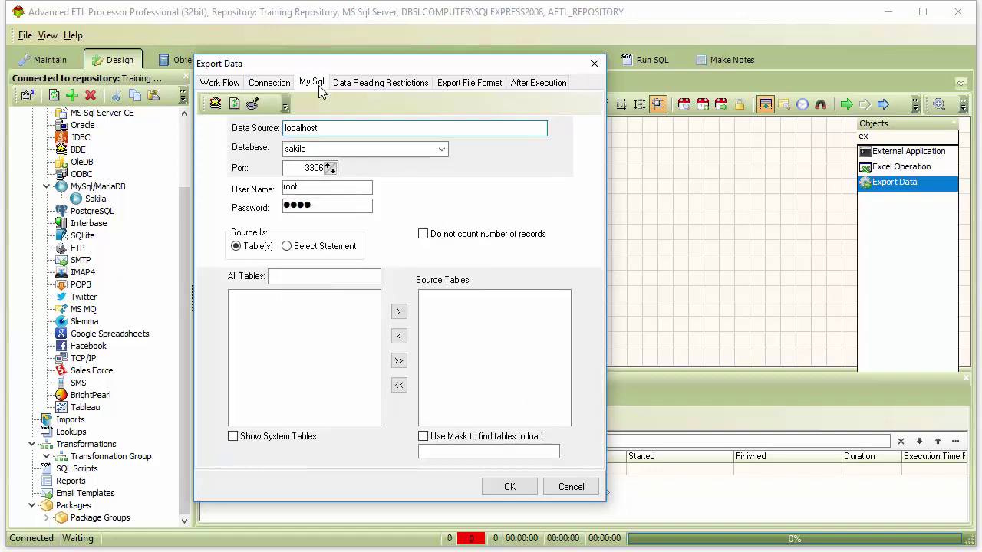
pyautogui.click(436, 452)
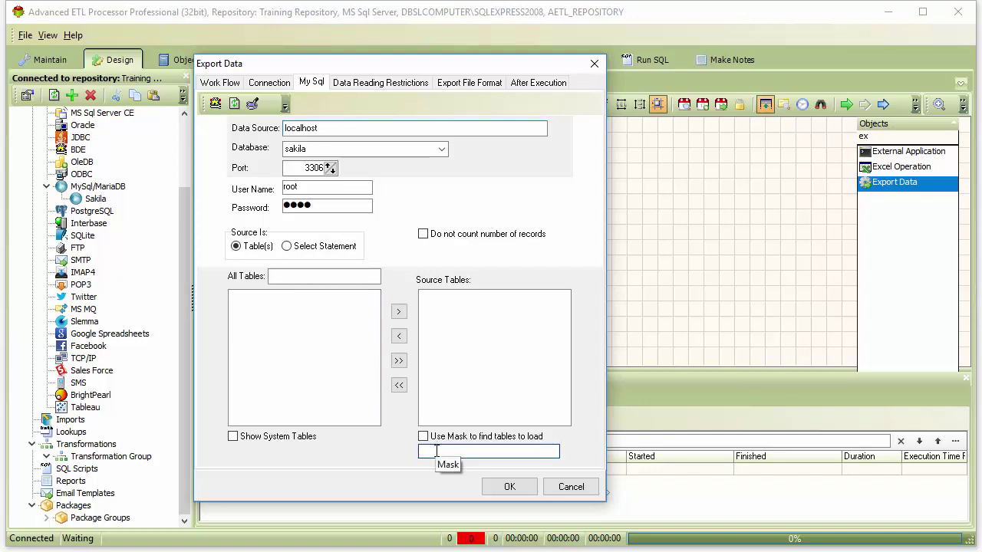
pyautogui.write('*')
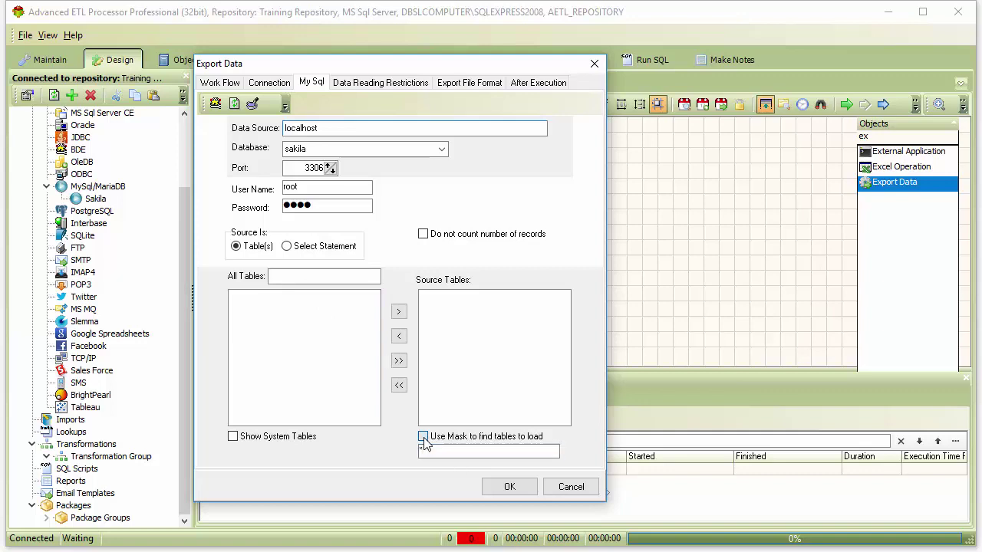
pyautogui.click(422, 437)
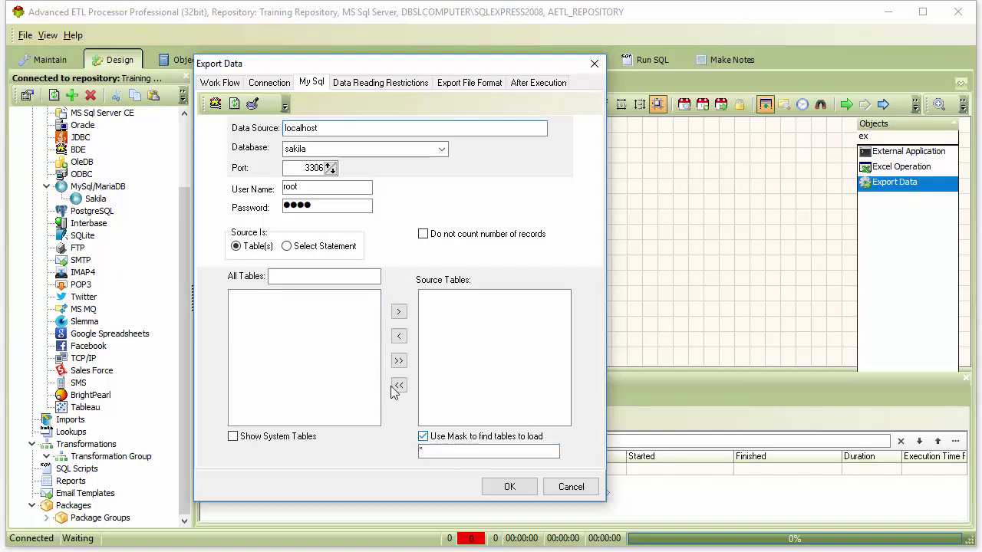
pyautogui.click(234, 103)
pyautogui.click(504, 308)
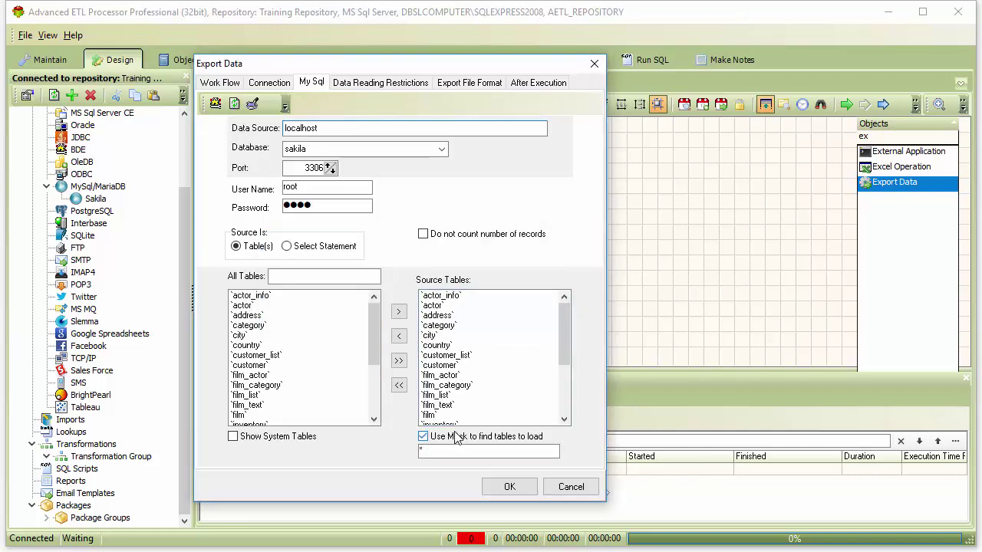
# Configure the delimited export file with a header, comma delimiter, double-quote text qualifier and overwriting of existing files.
pyautogui.click(386, 86)
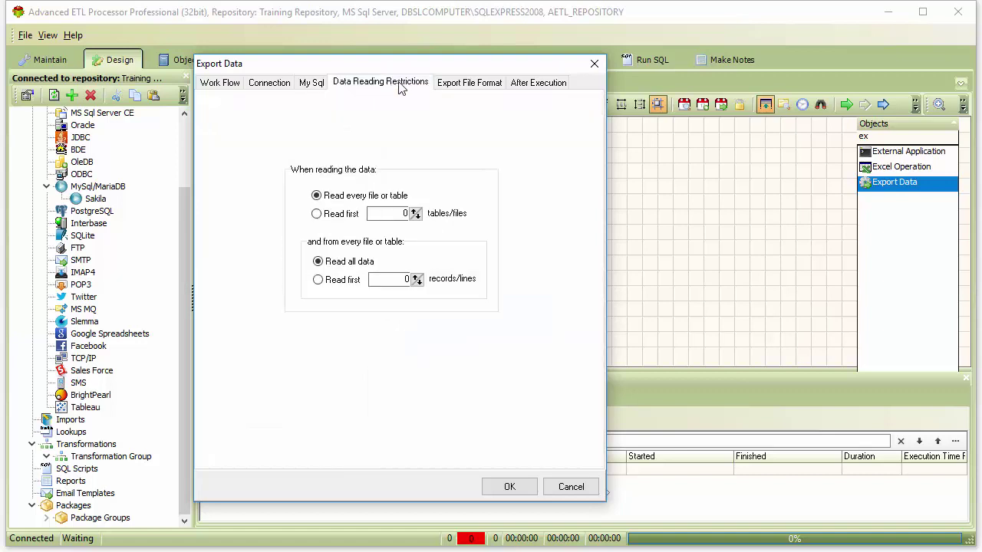
pyautogui.click(463, 85)
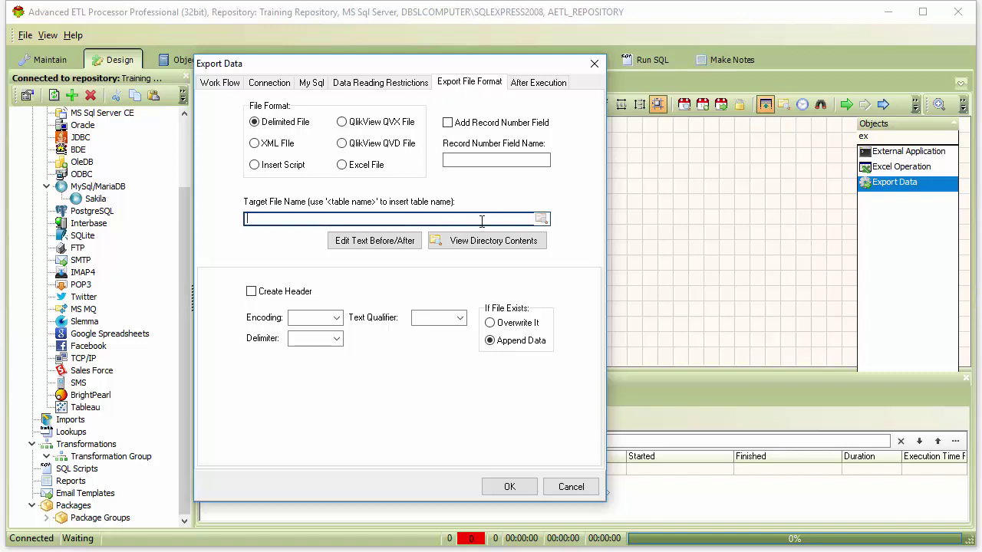
pyautogui.click(336, 338)
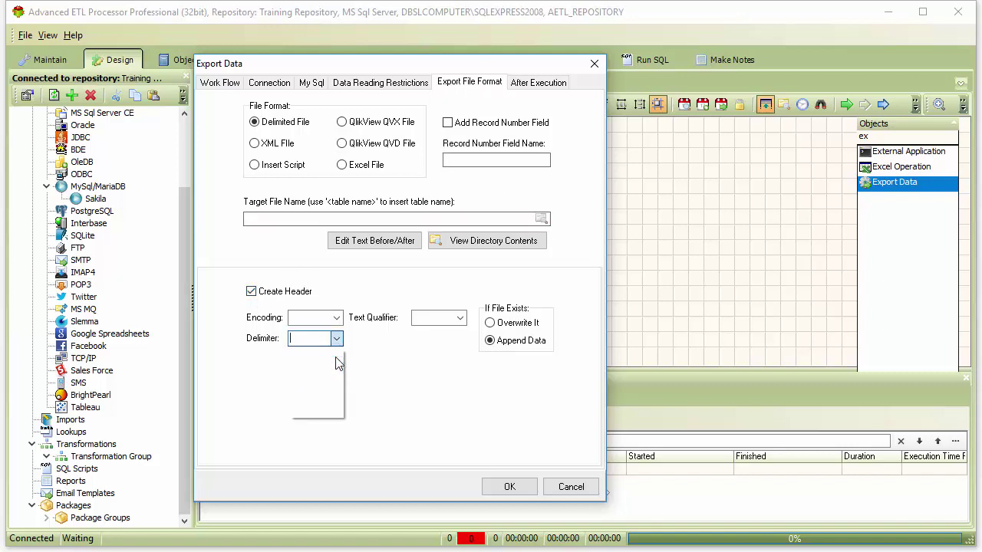
pyautogui.click(336, 352)
pyautogui.click(459, 317)
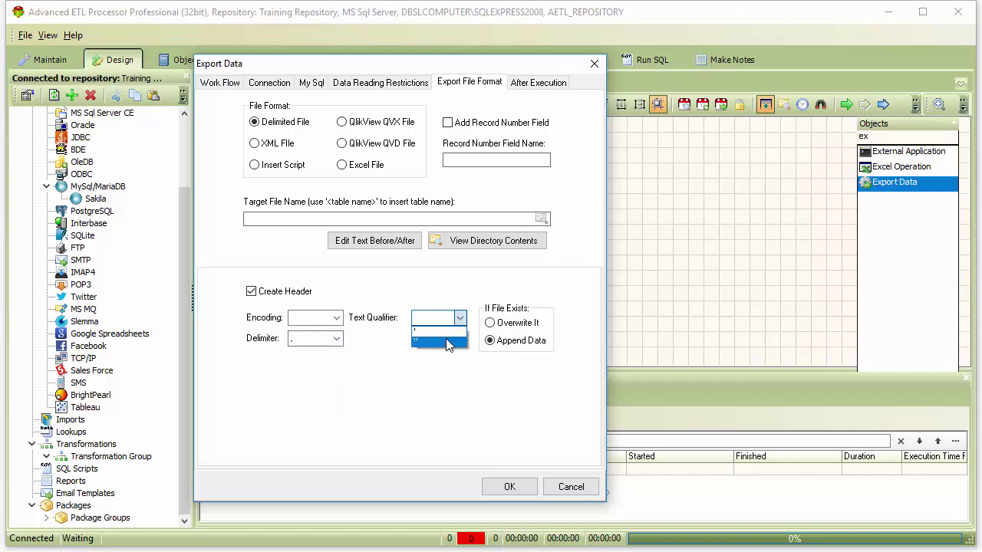
pyautogui.click(437, 340)
pyautogui.click(489, 323)
# Set the export's target file name to c:\demo\Buffer\<table name>.csv and apply the Export Data settings.
pyautogui.click(448, 220)
pyautogui.write('c:\\demo\\bu')
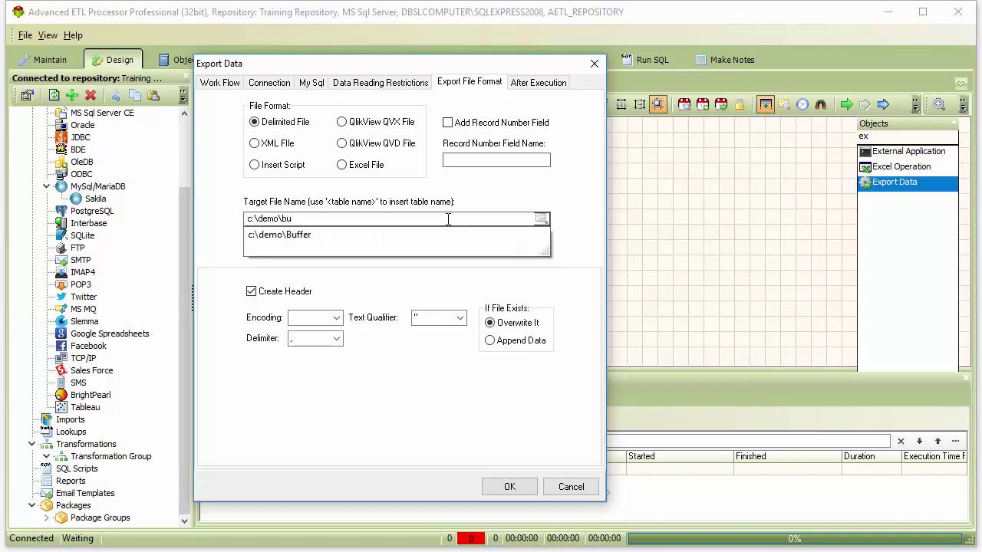
pyautogui.press('Down')
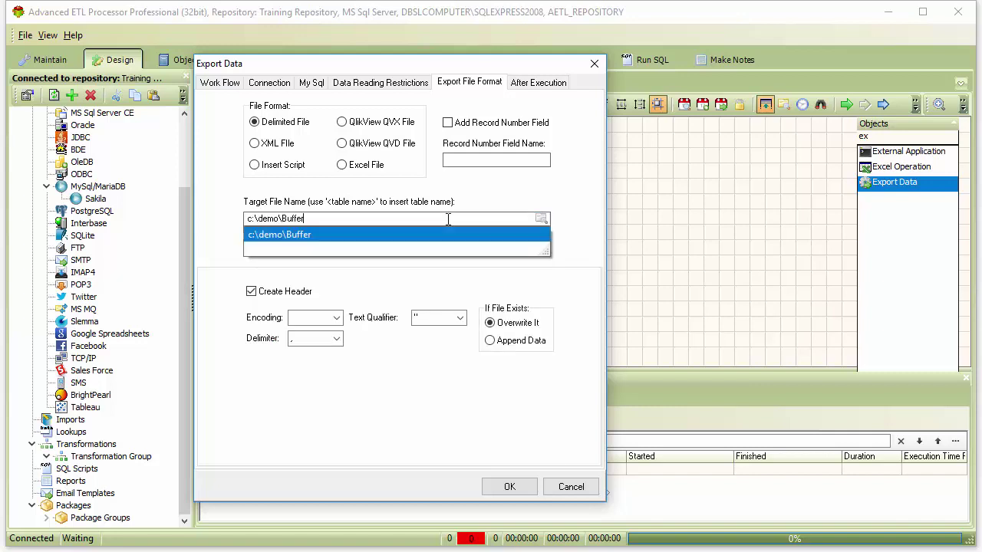
pyautogui.press('Return')
pyautogui.click(447, 219)
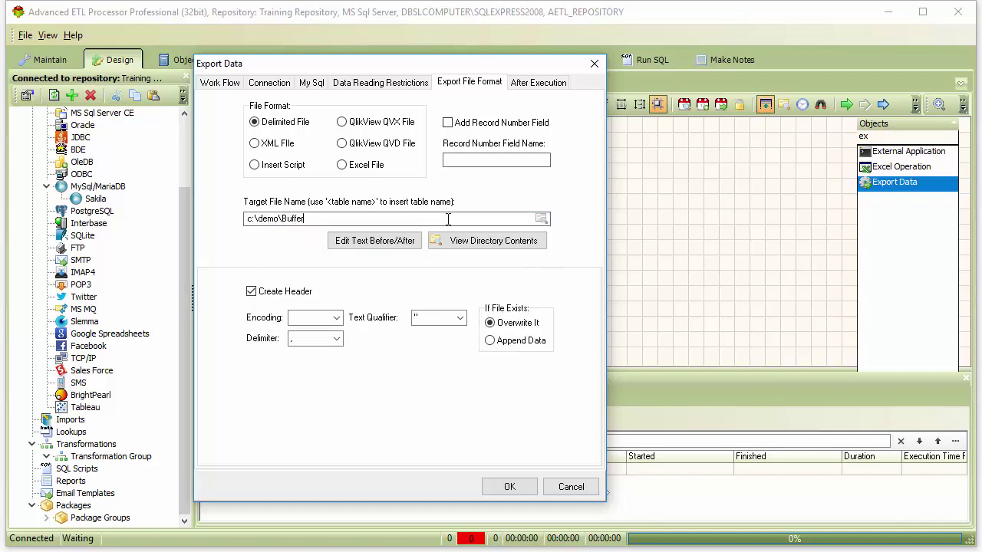
pyautogui.write('\\')
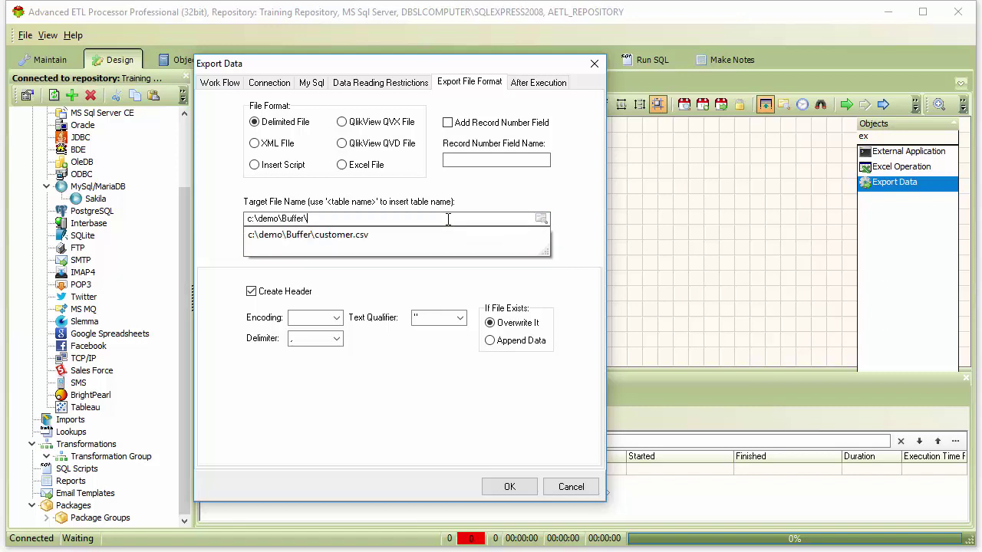
pyautogui.press('Escape')
pyautogui.write('<>')
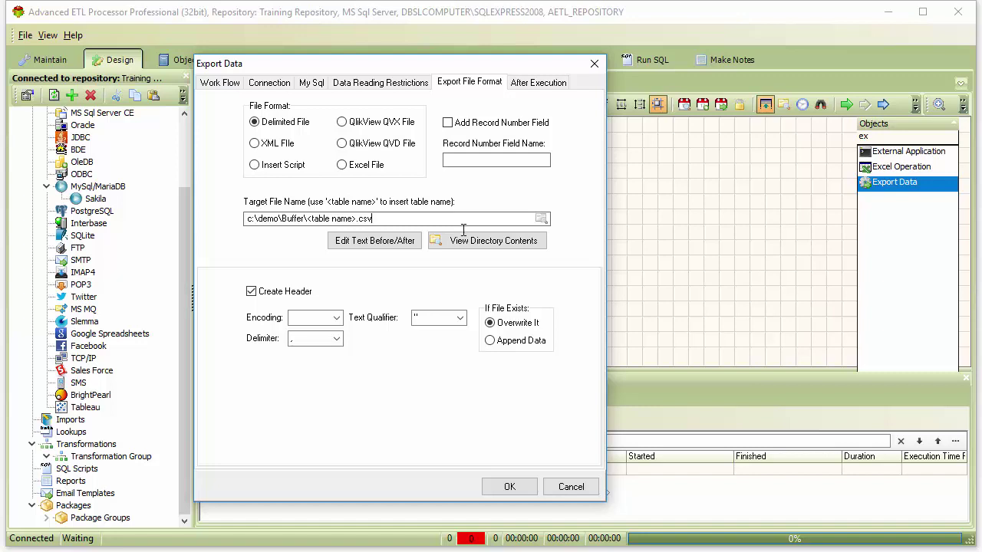
pyautogui.click(463, 224)
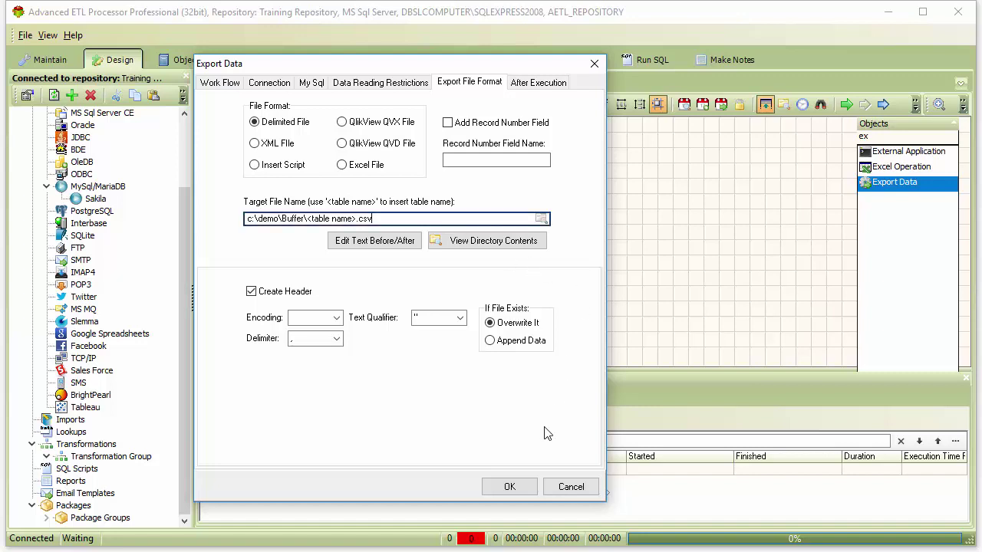
pyautogui.click(510, 487)
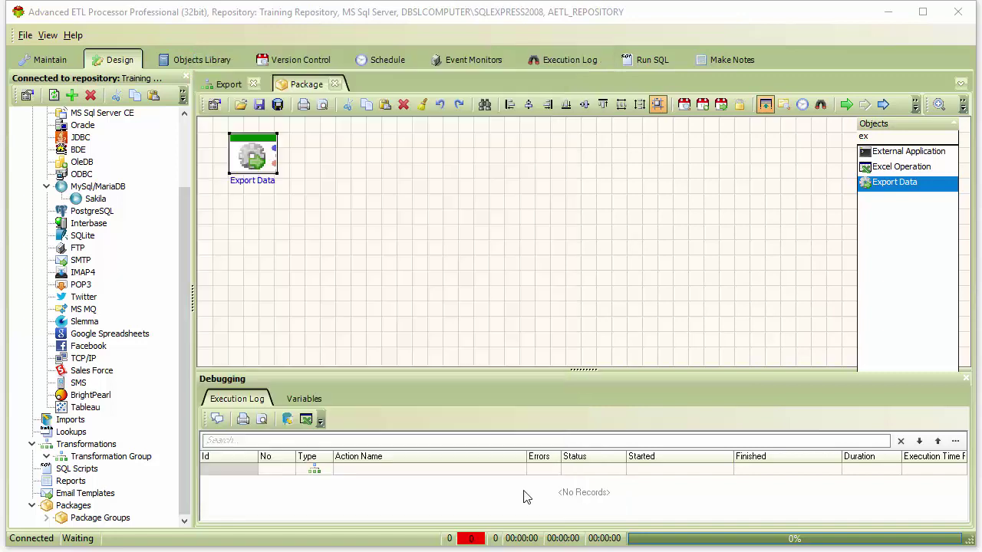
# Run the package and review the execution log of its Export Data action.
pyautogui.click(846, 111)
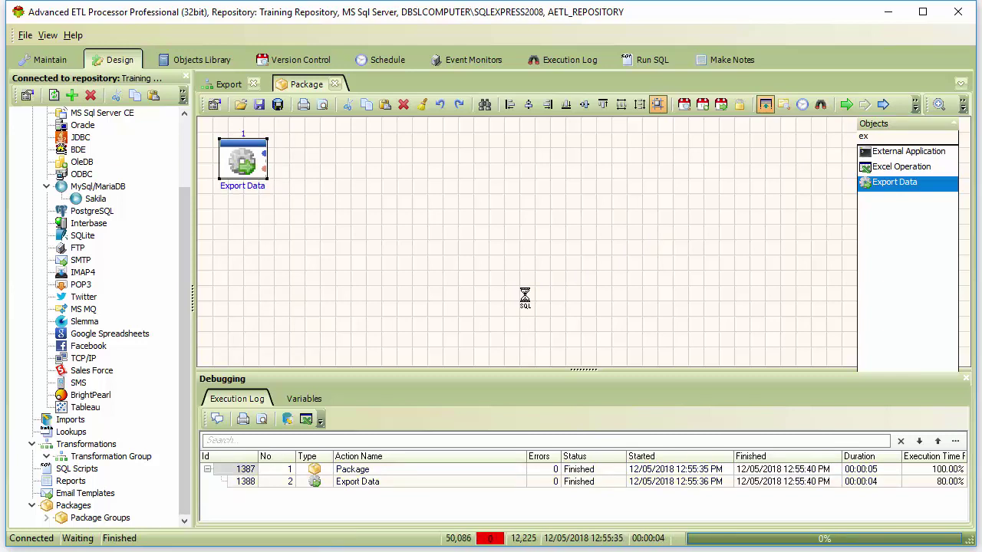
pyautogui.doubleClick(404, 481)
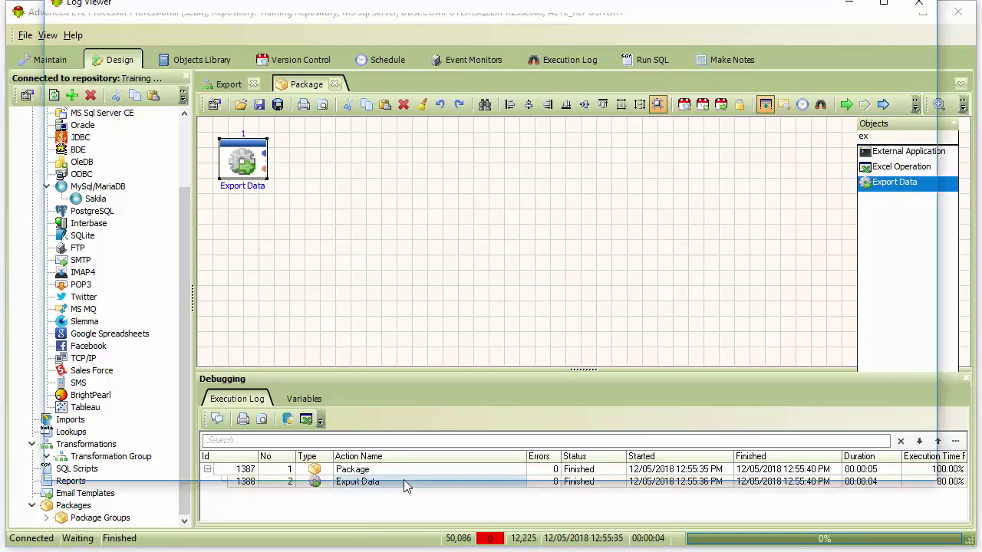
pyautogui.scroll(-6, 477, 290)
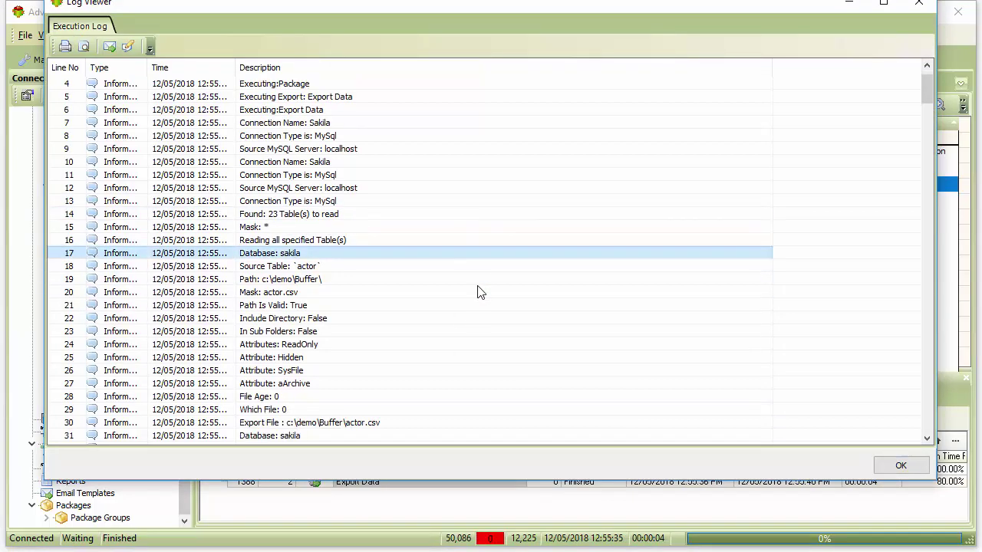
pyautogui.scroll(-14, 478, 291)
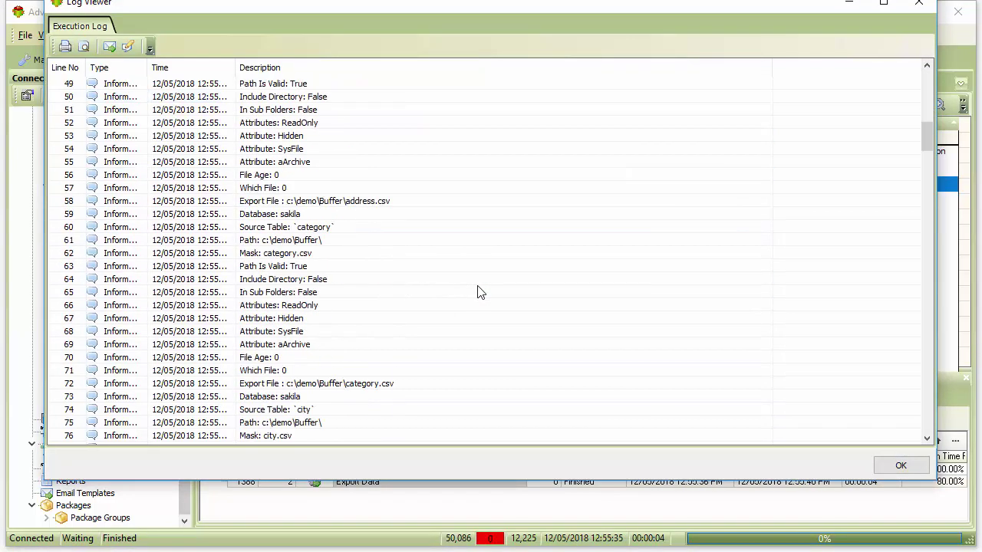
pyautogui.scroll(-20, 478, 291)
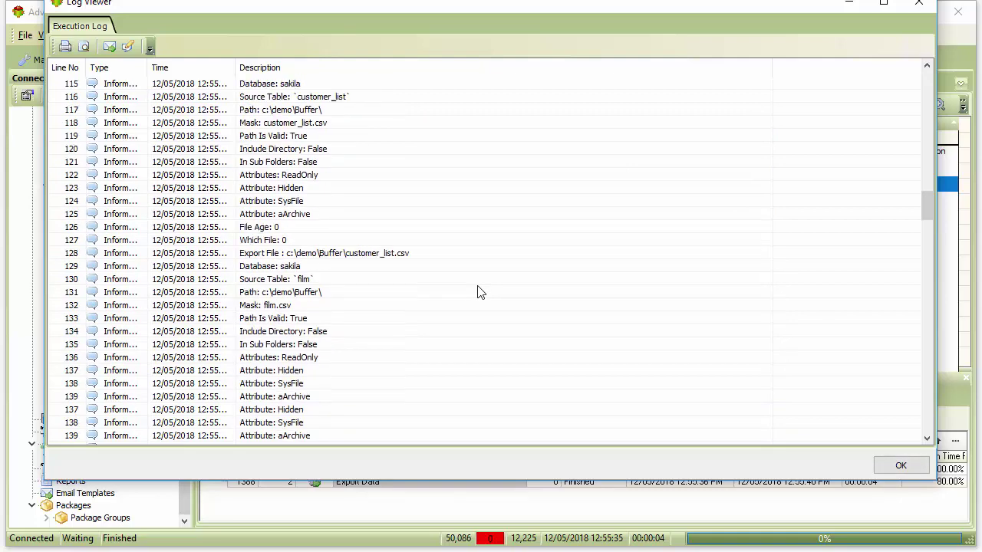
pyautogui.scroll(-20, 479, 292)
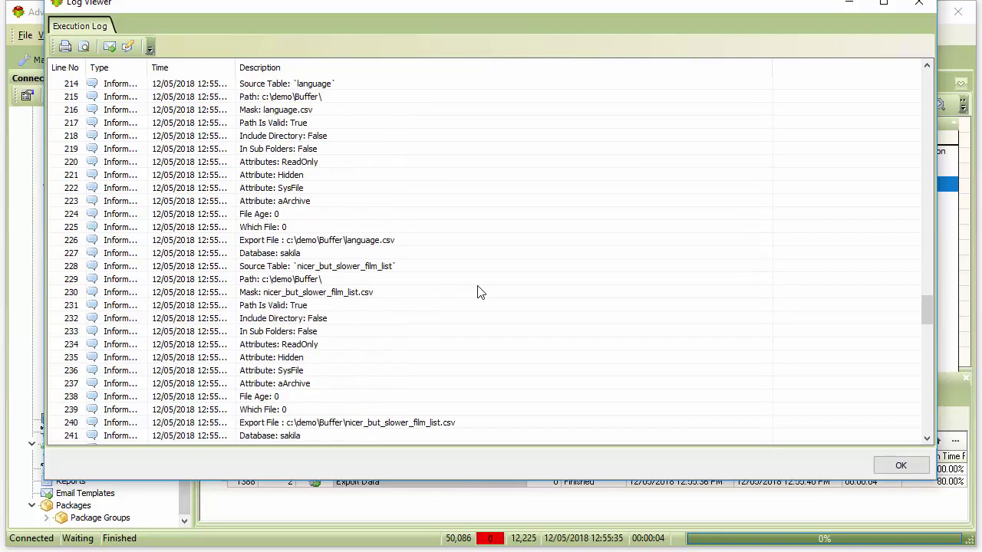
pyautogui.click(901, 466)
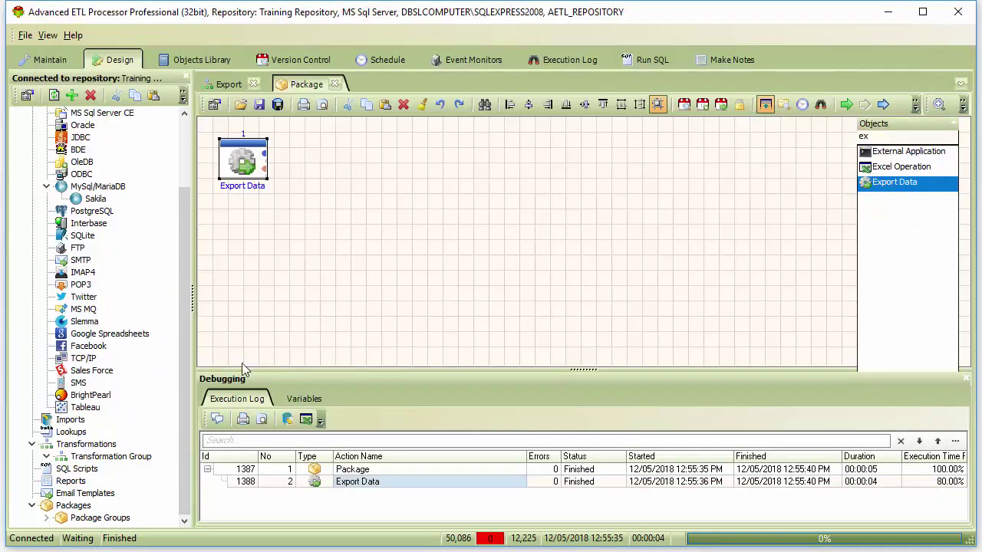
# View the contents of the Buffer connection's directory to check the exported CSV files.
pyautogui.scroll(3, 184, 369)
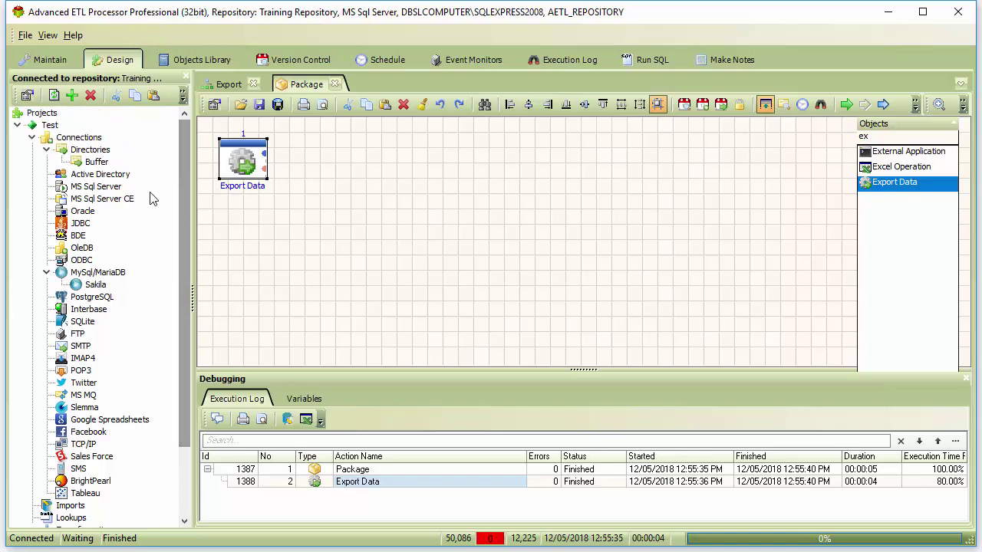
pyautogui.doubleClick(97, 164)
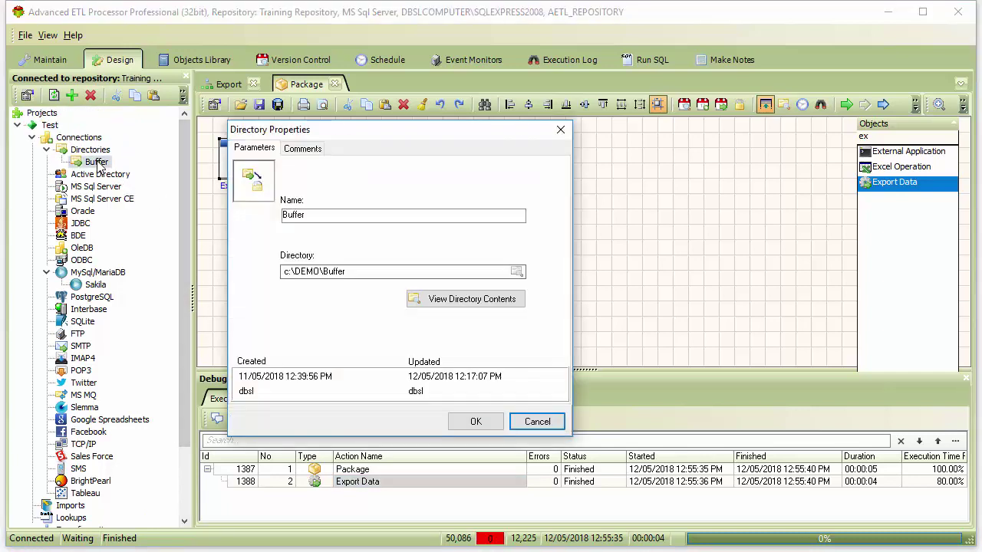
pyautogui.click(489, 303)
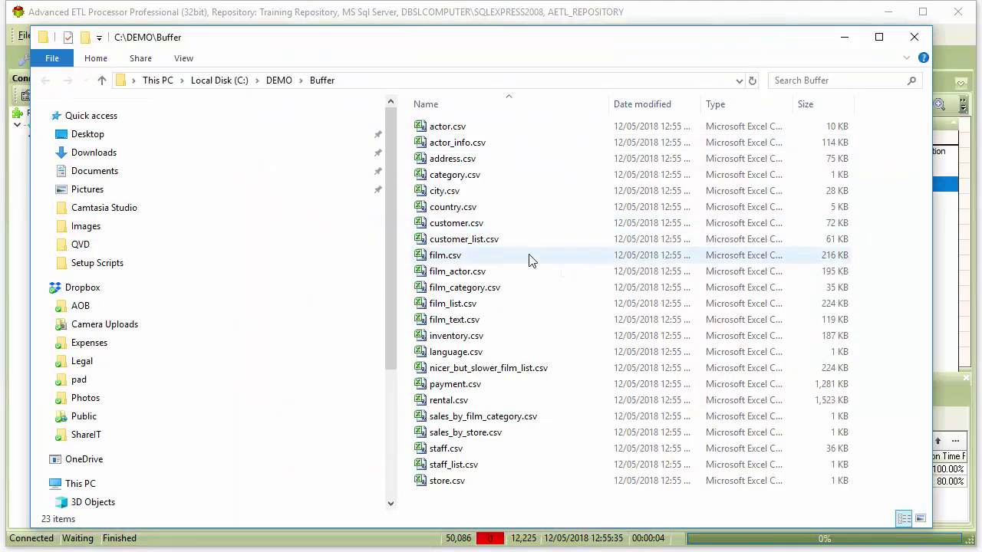
pyautogui.click(926, 35)
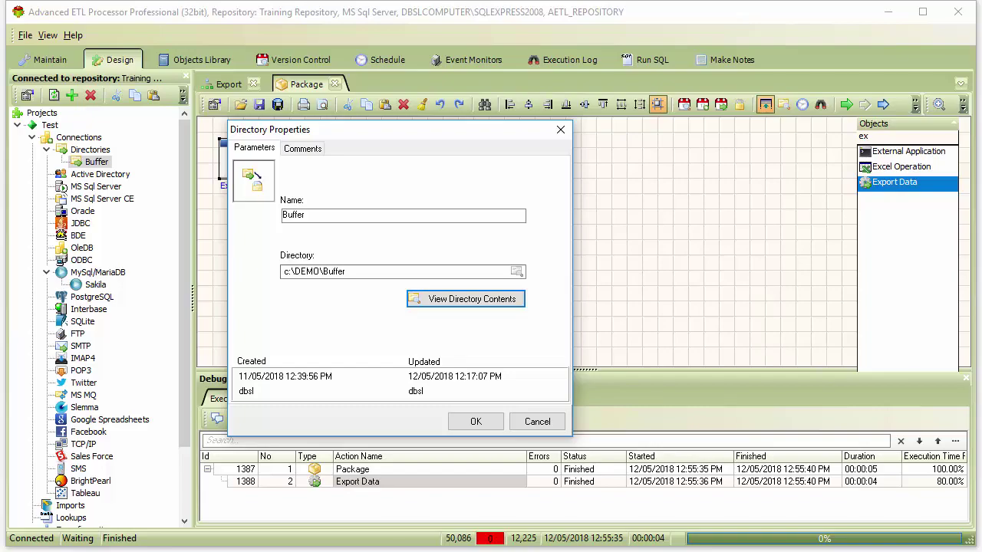